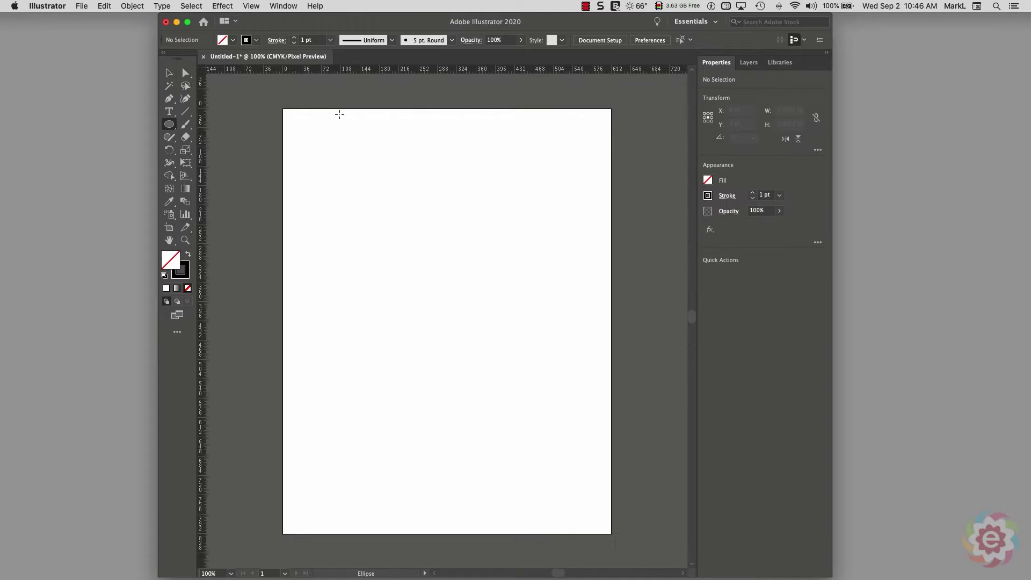
# Step: Turn on Pixel Preview and show the document grid over the artboard
pyautogui.click(252, 6)
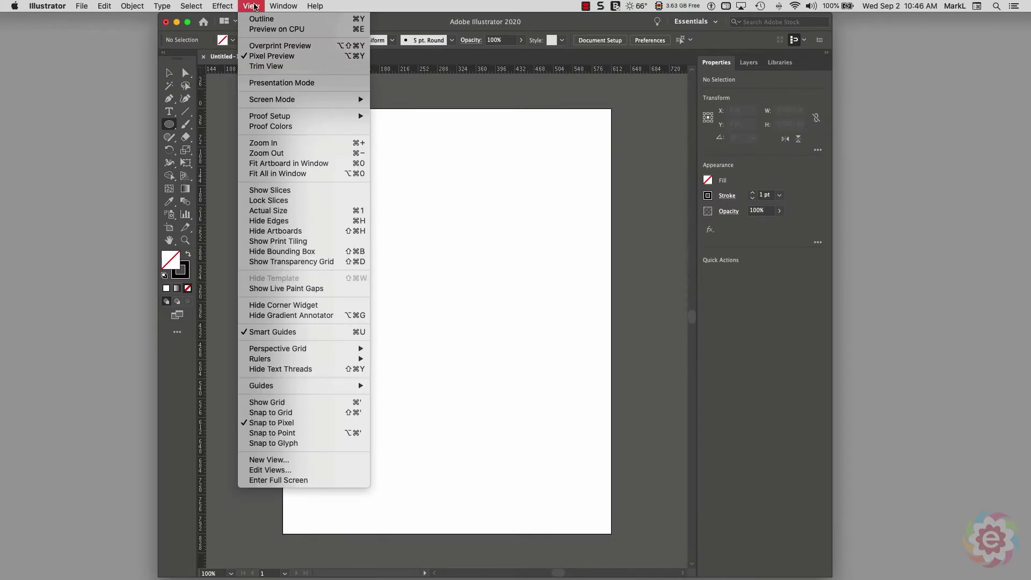
pyautogui.click(304, 57)
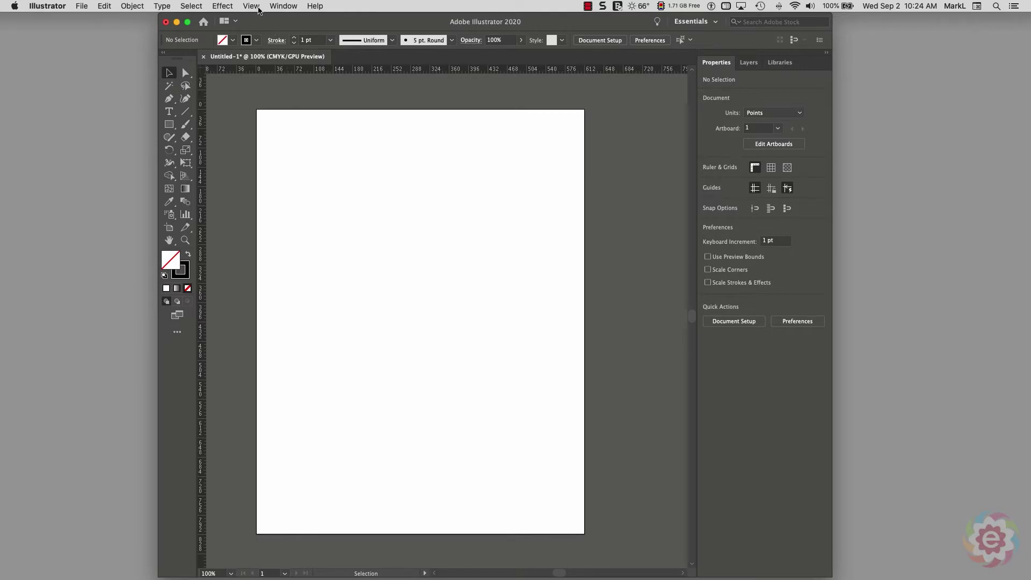
pyautogui.click(252, 6)
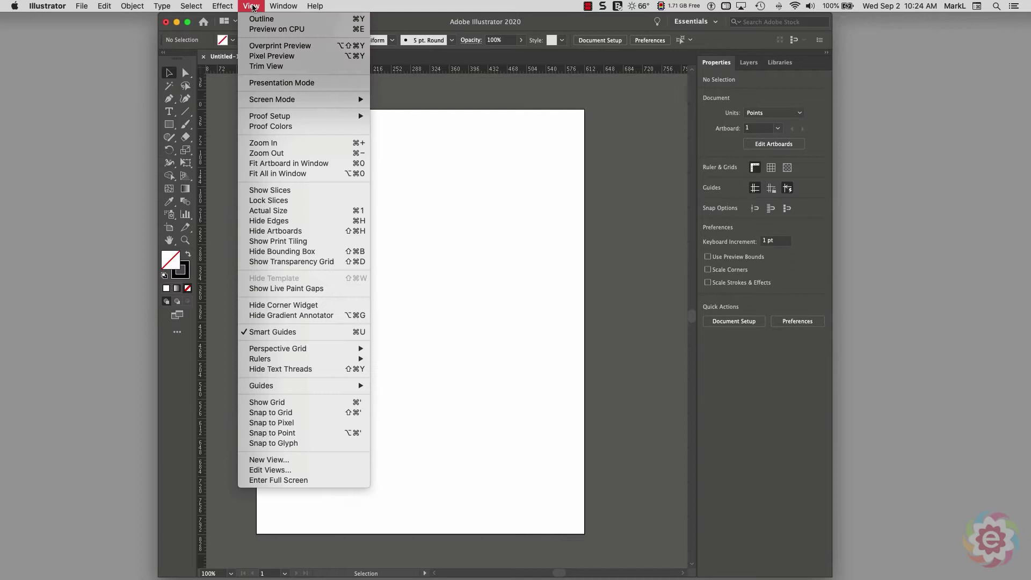
pyautogui.click(320, 403)
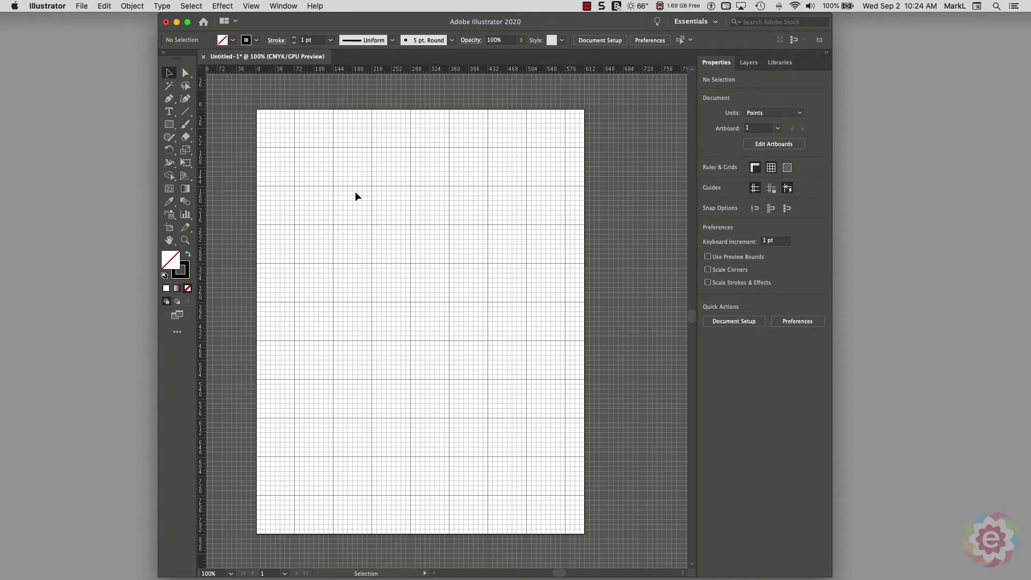
# Step: Zoom the artboard in step by step from 200% to 600%
pyautogui.press('a')
pyautogui.press('super+equal')
pyautogui.press('super+equal')
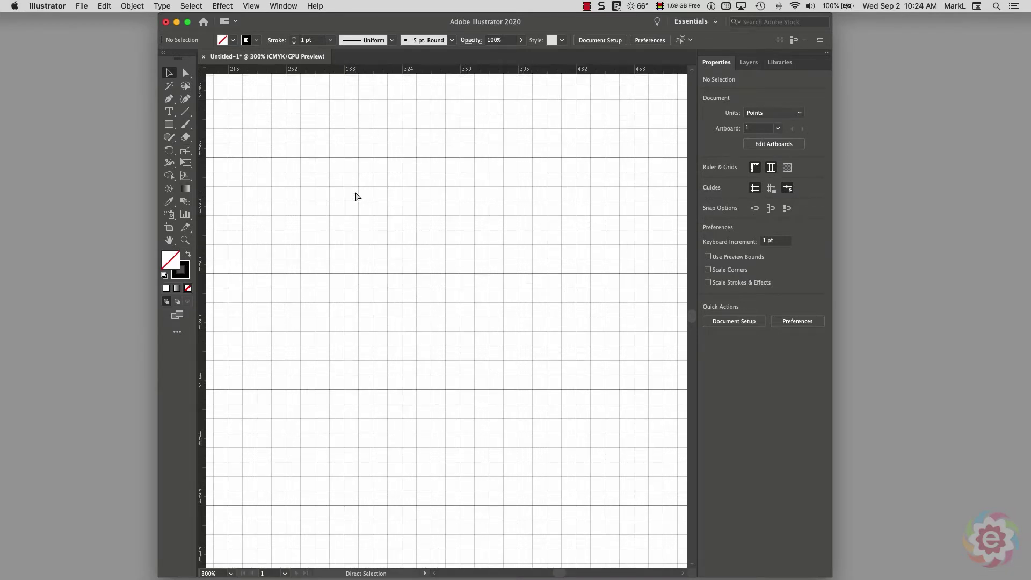
pyautogui.press('super+equal')
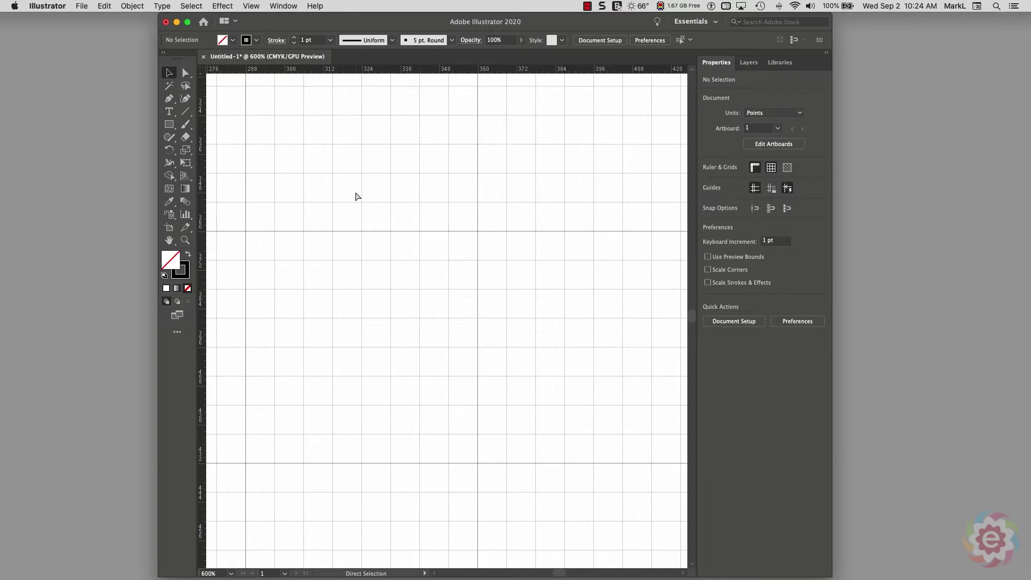
pyautogui.press('v')
# Step: Draw an unfilled 41.8333 × 47.3333 pt rectangle with a 1 pt black stroke on the grid
pyautogui.click(169, 125)
pyautogui.moveTo(327, 159)
pyautogui.mouseDown()
pyautogui.moveTo(348, 276)
pyautogui.moveTo(462, 311)
pyautogui.mouseUp()
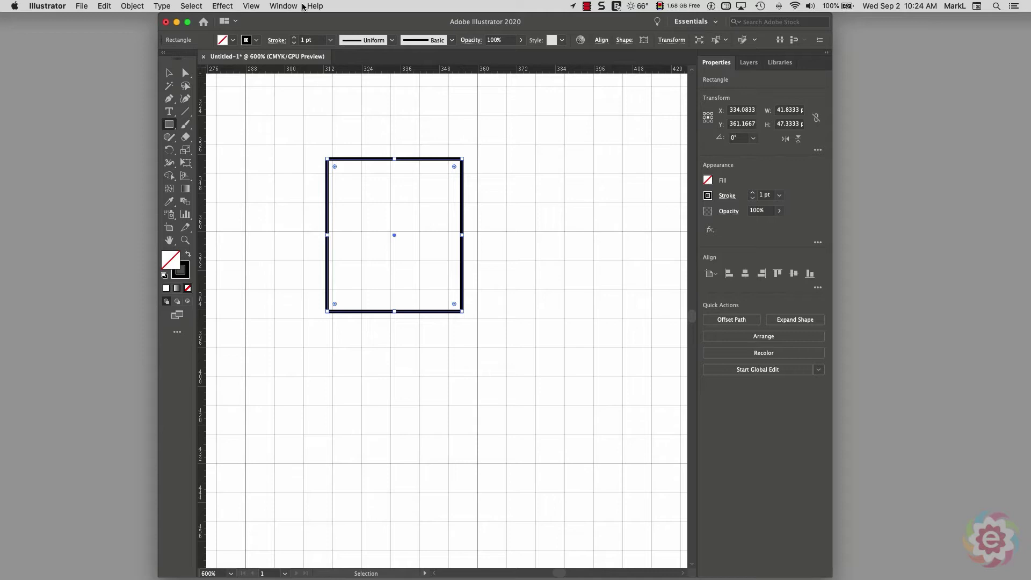
# Step: Switch to Pixel Preview to reveal the rectangle's anti-aliased edges
pyautogui.click(255, 5)
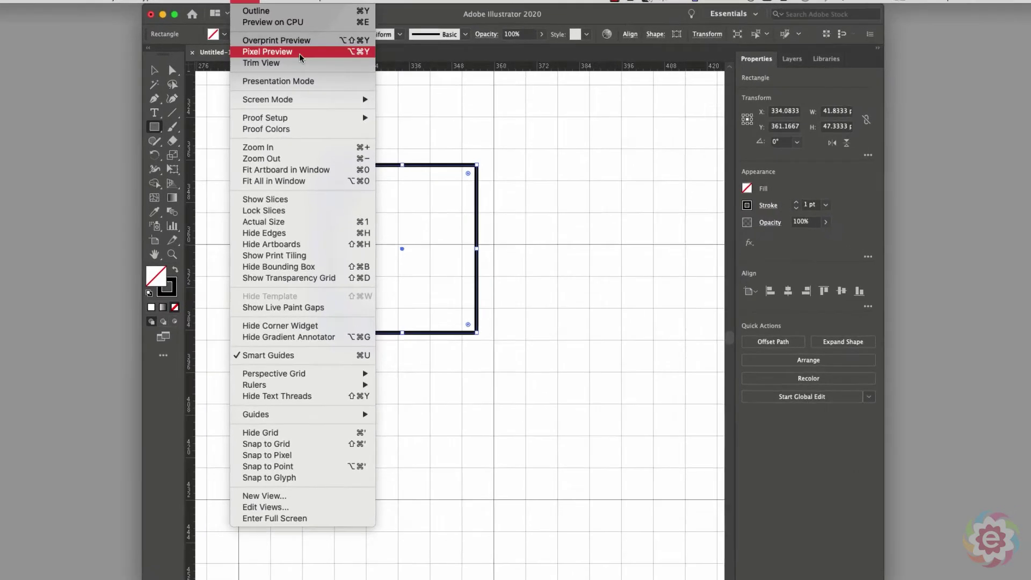
pyautogui.click(301, 57)
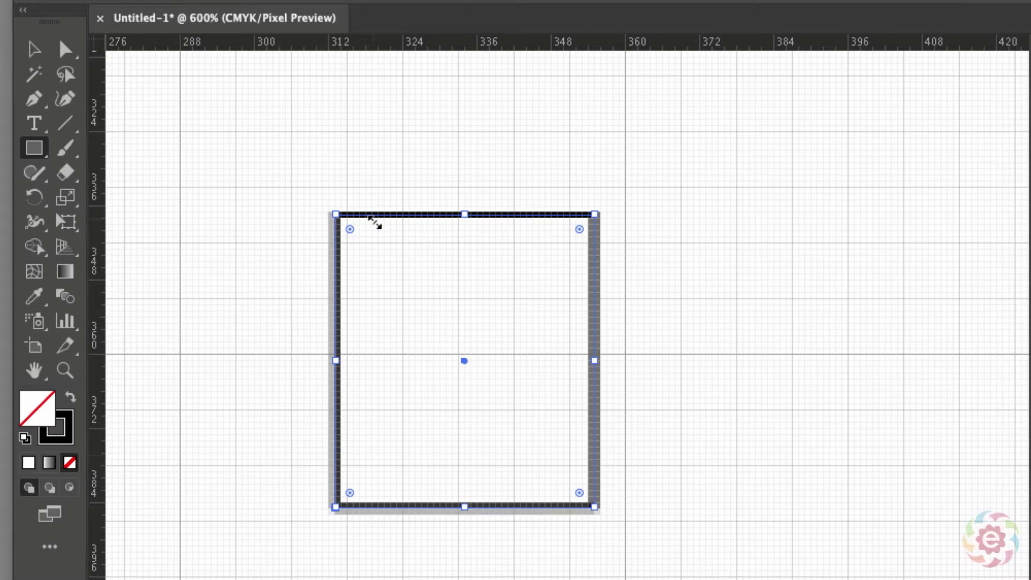
# Step: Hide selection edges and make the rectangle pixel perfect: 42 × 47 pt at X 334.5, Y 361
pyautogui.click(34, 49)
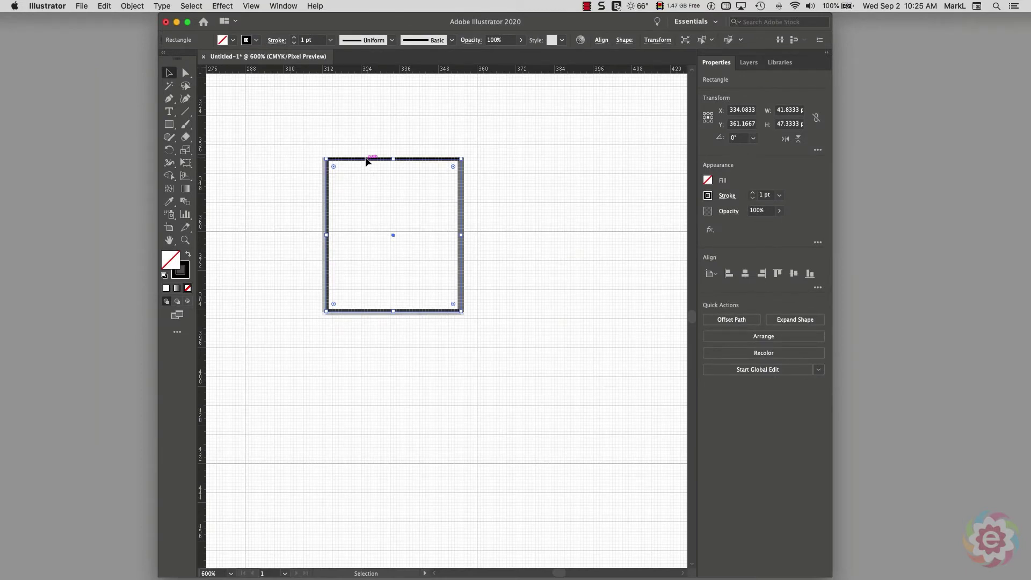
pyautogui.press('super+shift+b')
pyautogui.click(127, 6)
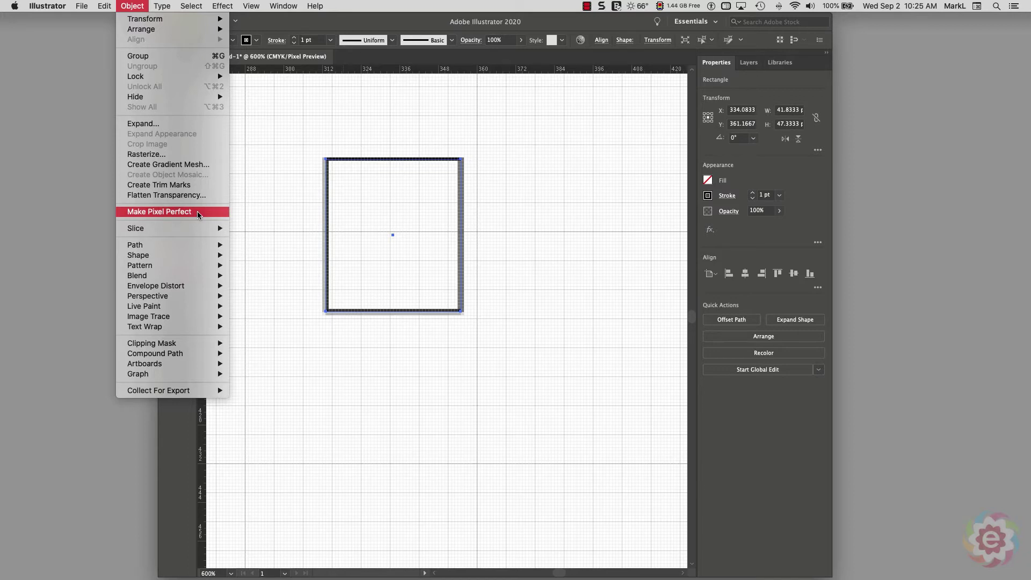
pyautogui.click(159, 212)
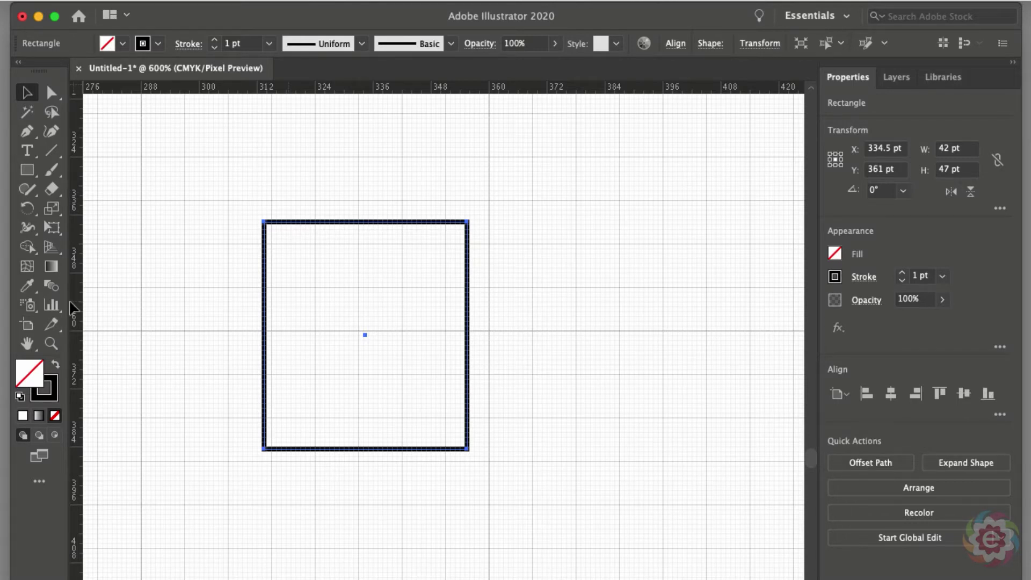
# Step: Undo the snap, reapply Make Pixel Perfect from the context menu, then undo it again
pyautogui.press('super+z')
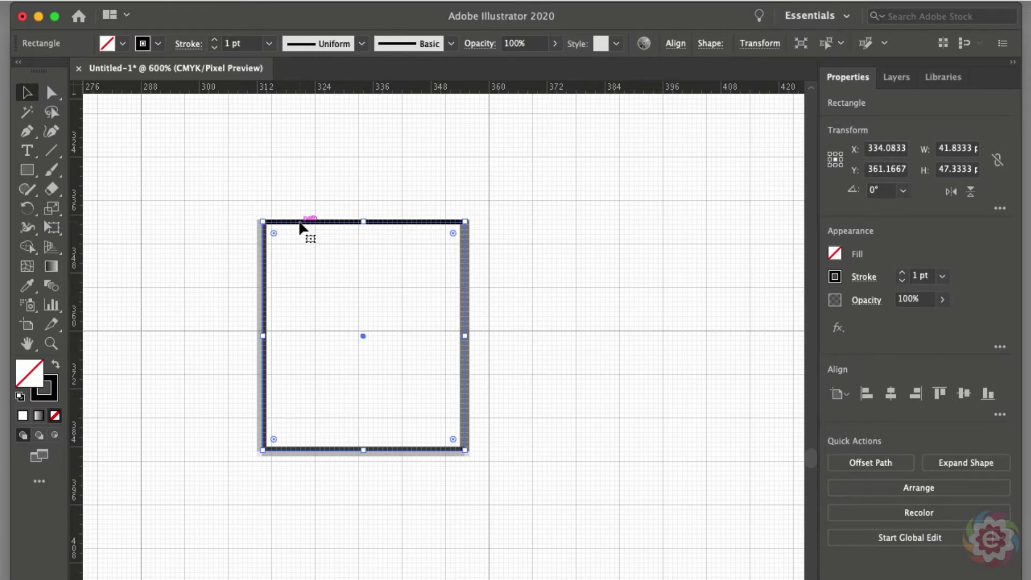
pyautogui.rightClick(299, 224)
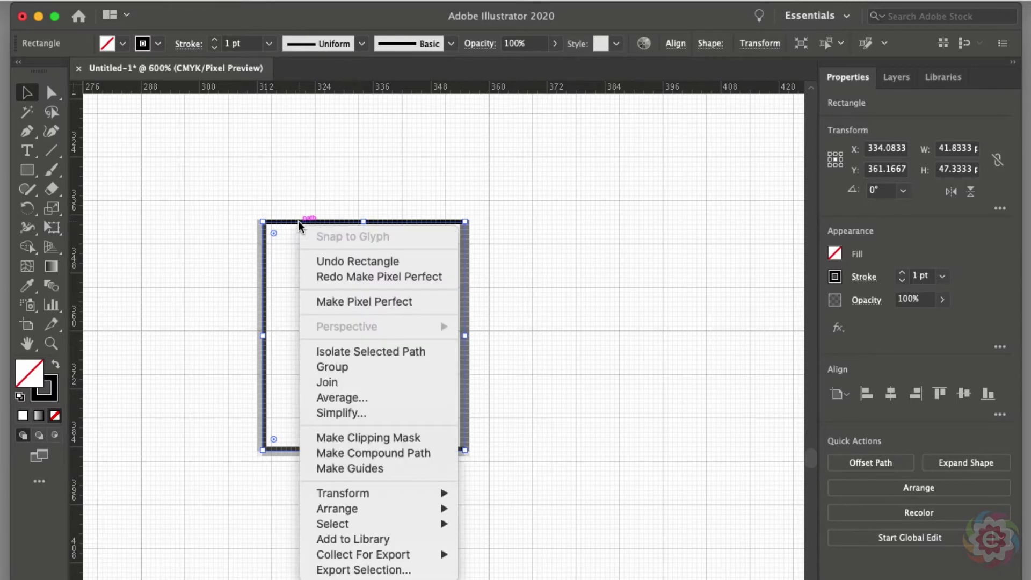
pyautogui.click(445, 303)
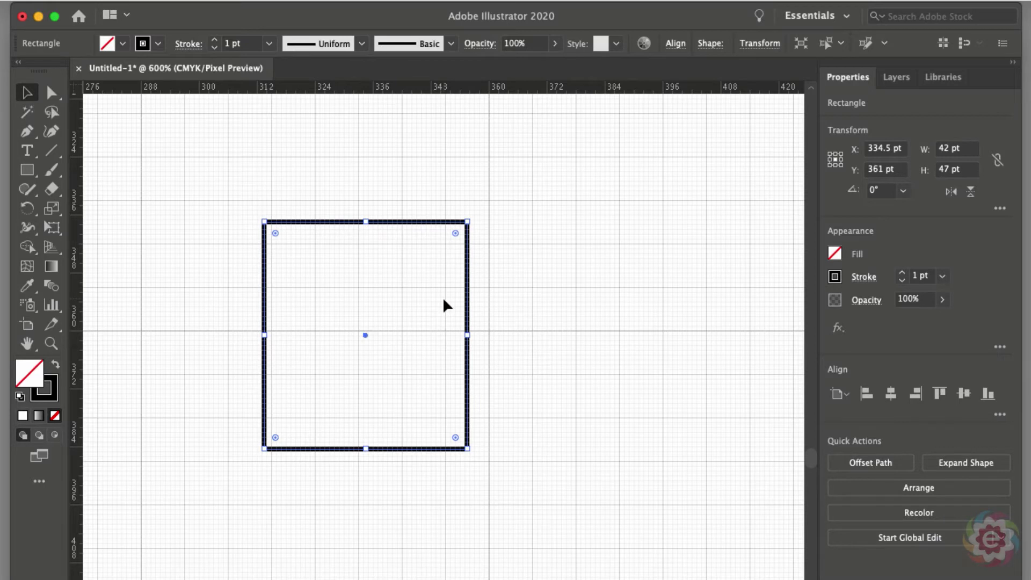
pyautogui.press('cmd+z')
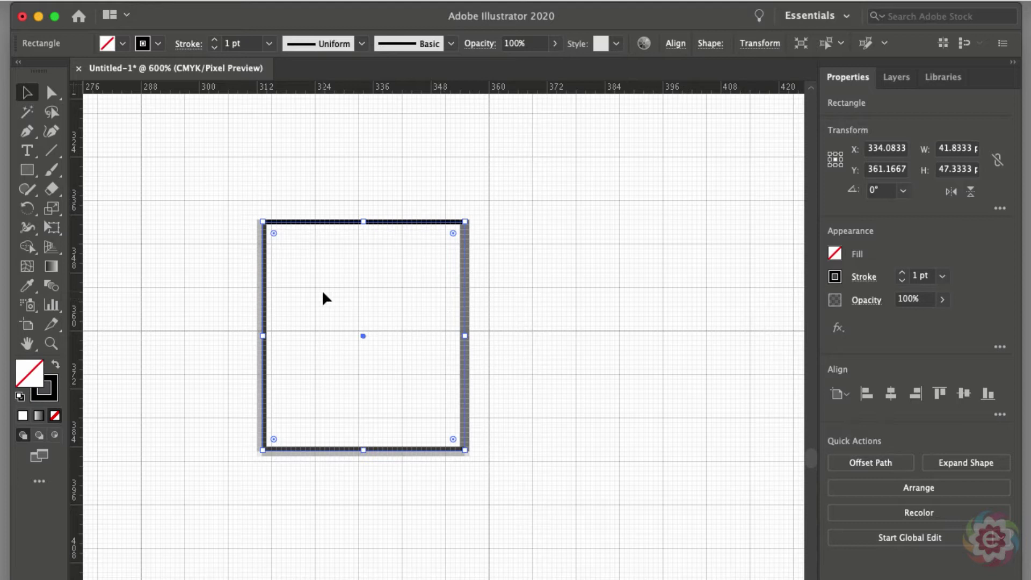
# Step: Move and arrow-nudge the rectangle, then make it pixel perfect at 42 × 47 pt
pyautogui.moveTo(329, 226)
pyautogui.mouseDown()
pyautogui.moveTo(348, 233)
pyautogui.moveTo(338, 230)
pyautogui.mouseUp()
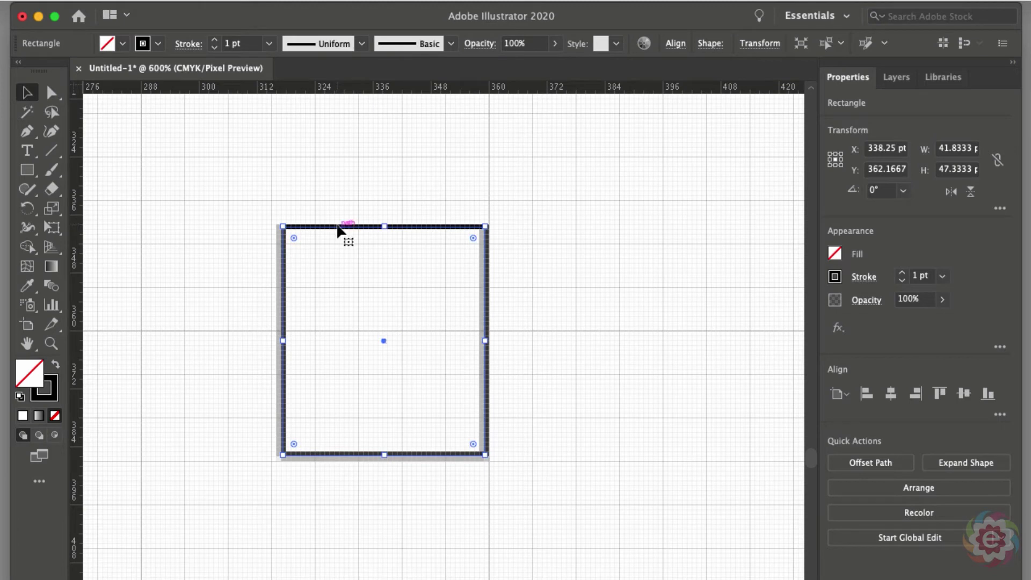
pyautogui.press('Up')
pyautogui.press('Left')
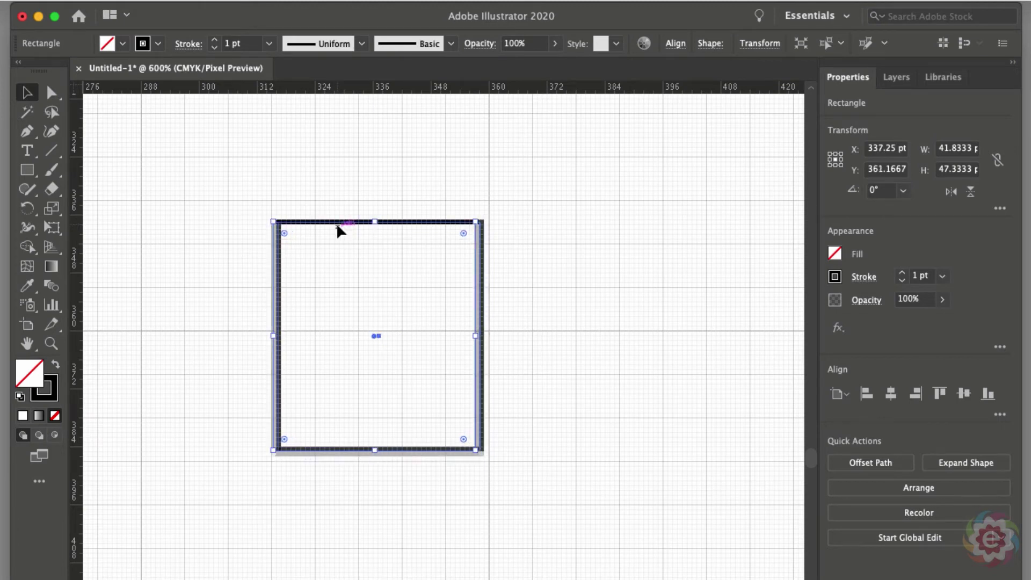
pyautogui.press('Right')
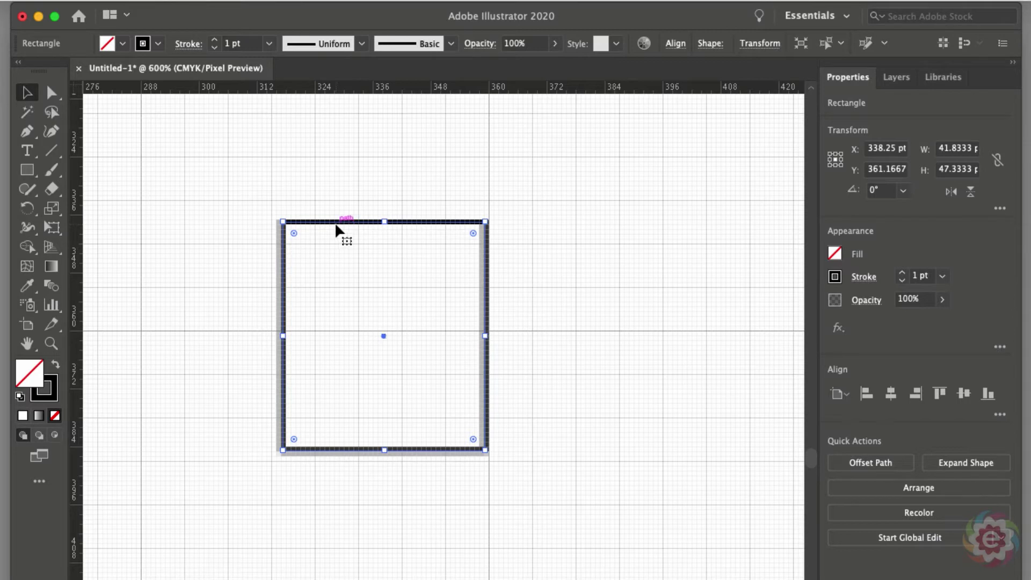
pyautogui.rightClick(338, 226)
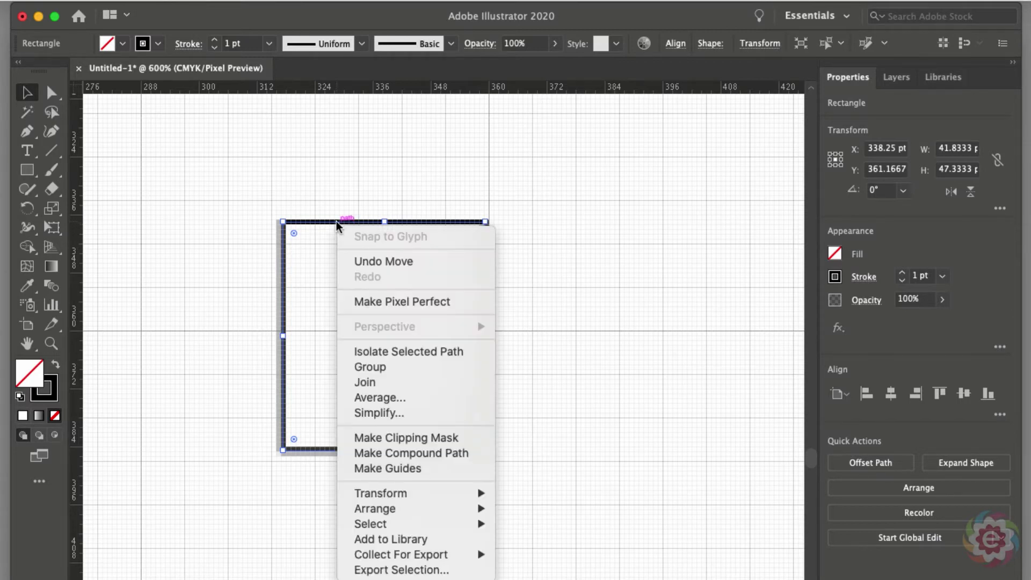
pyautogui.click(416, 305)
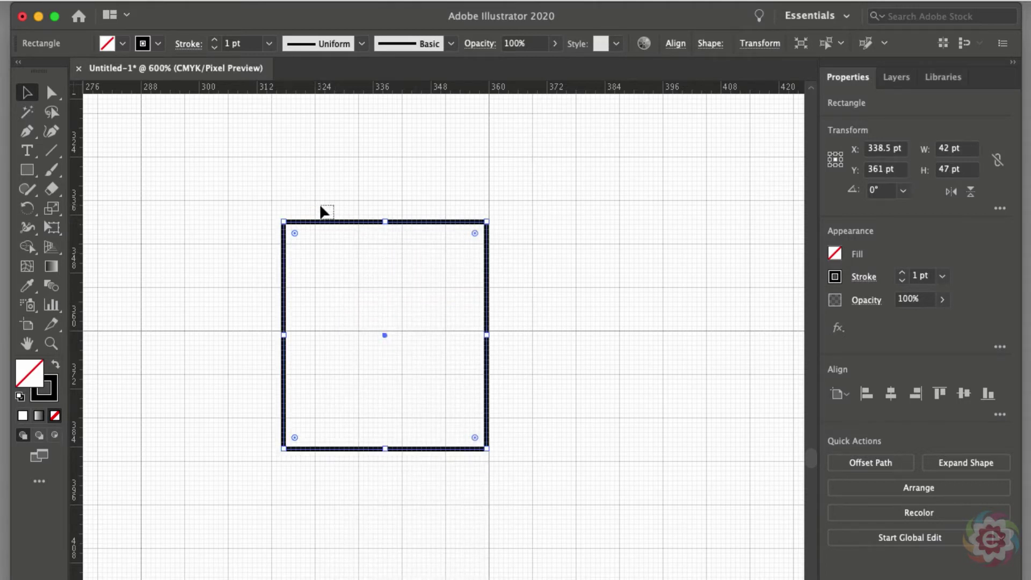
# Step: Drag the rectangle about 9 pt left to X 330, Y 358.6667 pt
pyautogui.moveTo(325, 212); pyautogui.dragTo(265, 161)
pyautogui.moveTo(319, 225); pyautogui.dragTo(279, 215)
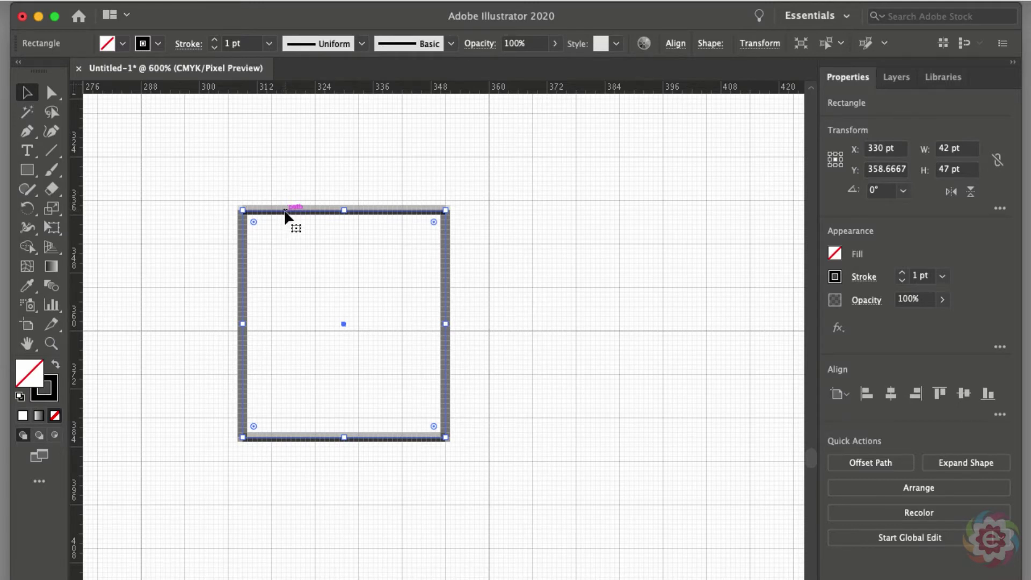
pyautogui.rightClick(286, 214)
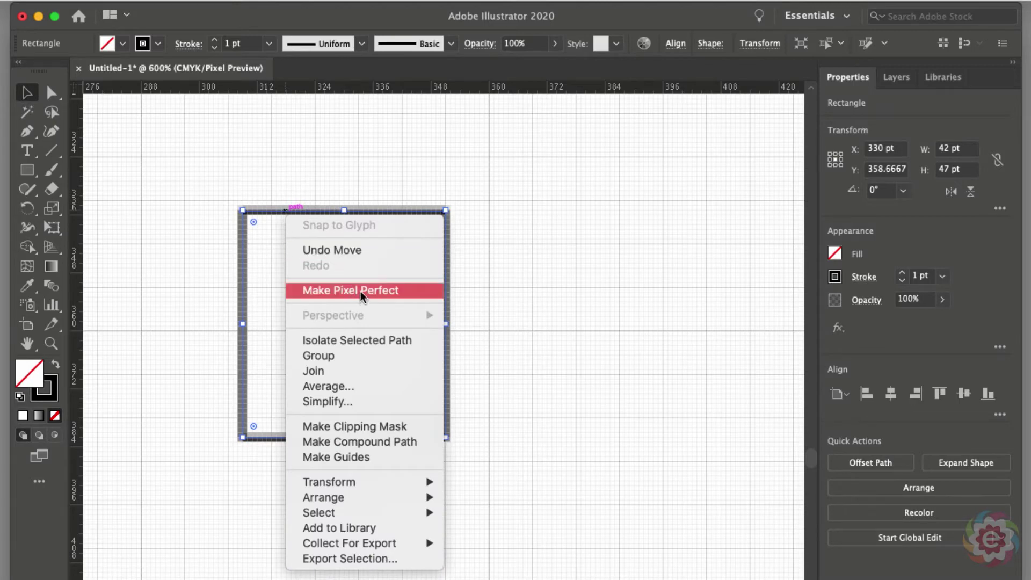
pyautogui.click(529, 277)
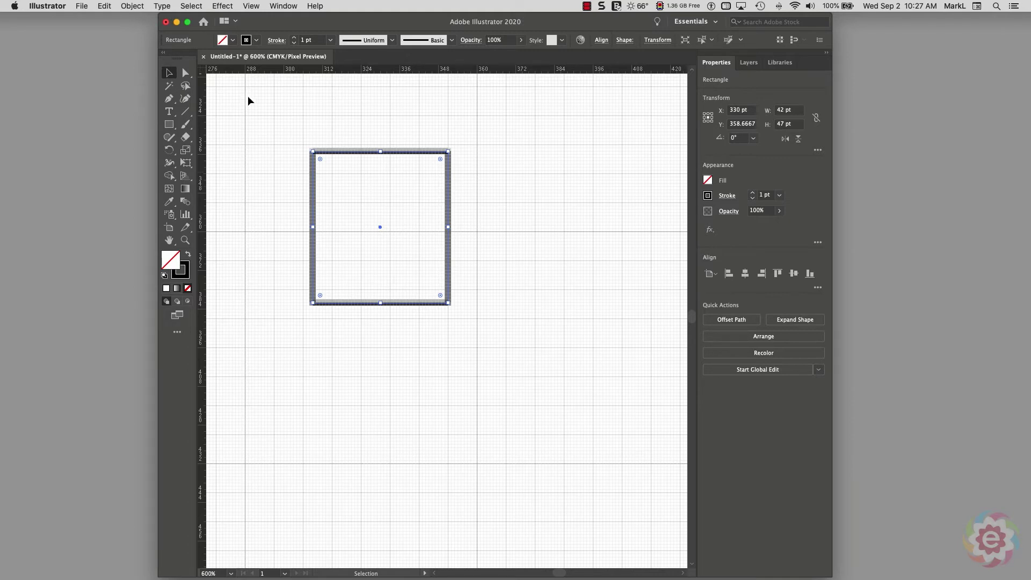
# Step: Enable Snap to Pixel and drag the rectangle to X 358.5, Y 371 pt
pyautogui.click(252, 6)
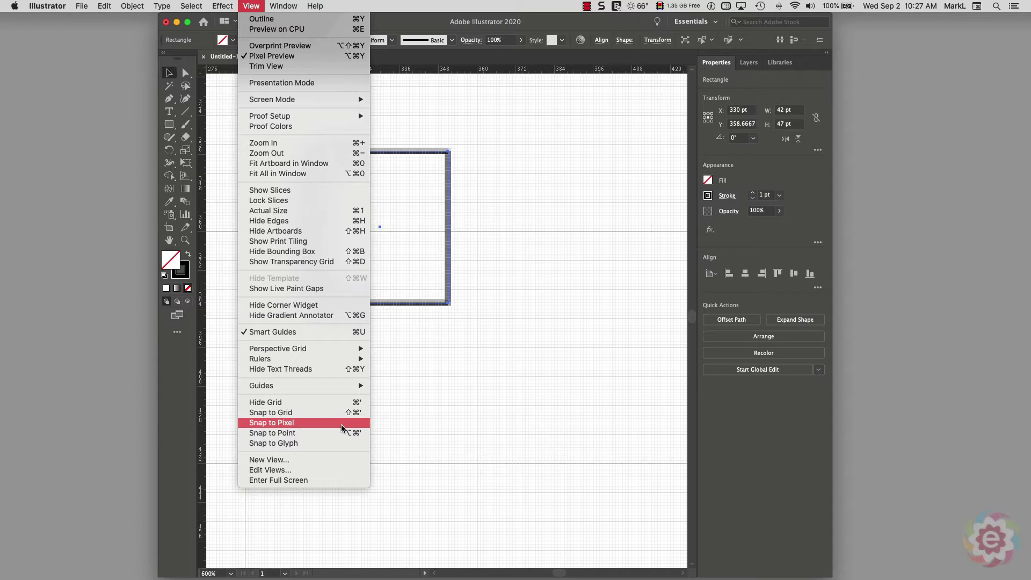
pyautogui.click(343, 428)
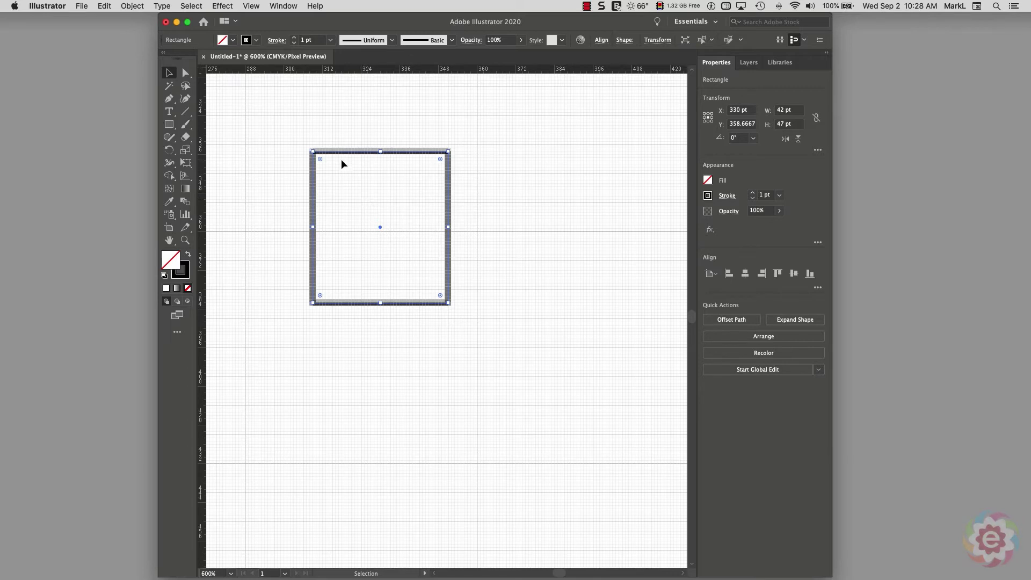
pyautogui.moveTo(338, 154); pyautogui.dragTo(429, 160)
pyautogui.moveTo(417, 200); pyautogui.dragTo(460, 197)
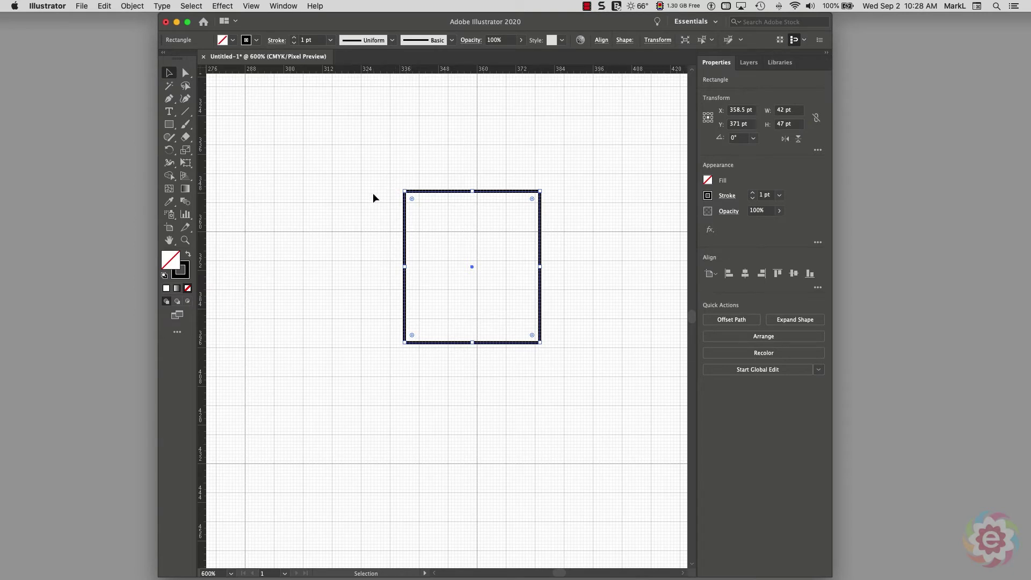
# Step: Zoom to 2400% on the rectangle's top-left corner to see its stroke against the pixel grid
pyautogui.press('super+space')
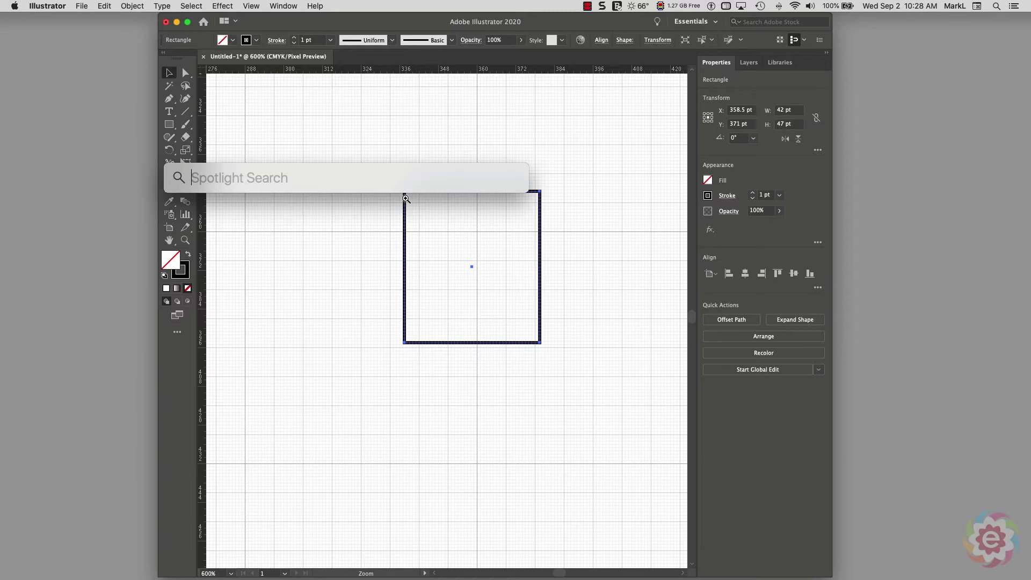
pyautogui.click(416, 218)
pyautogui.click(416, 218)
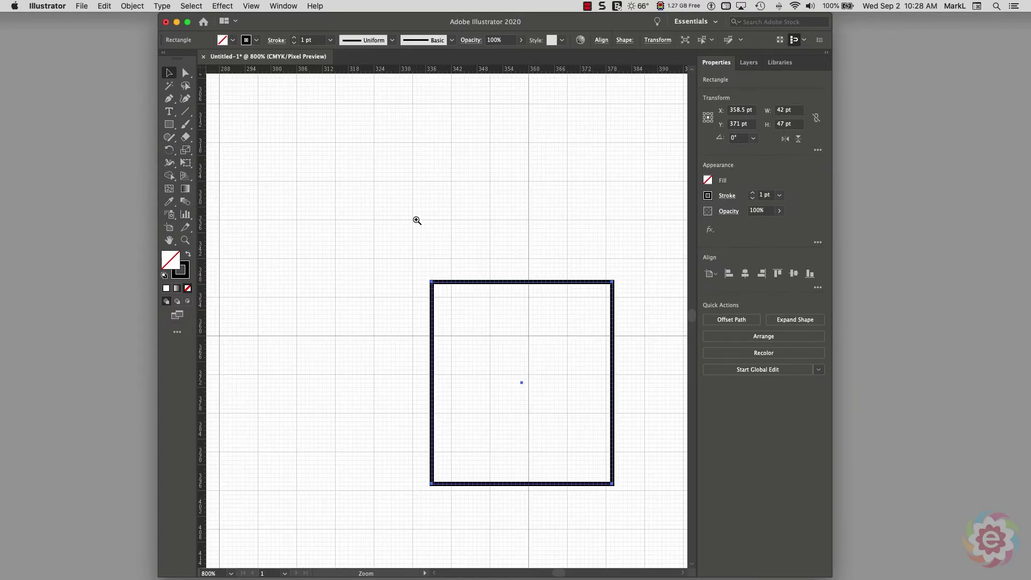
pyautogui.click(416, 218)
pyautogui.click(495, 431)
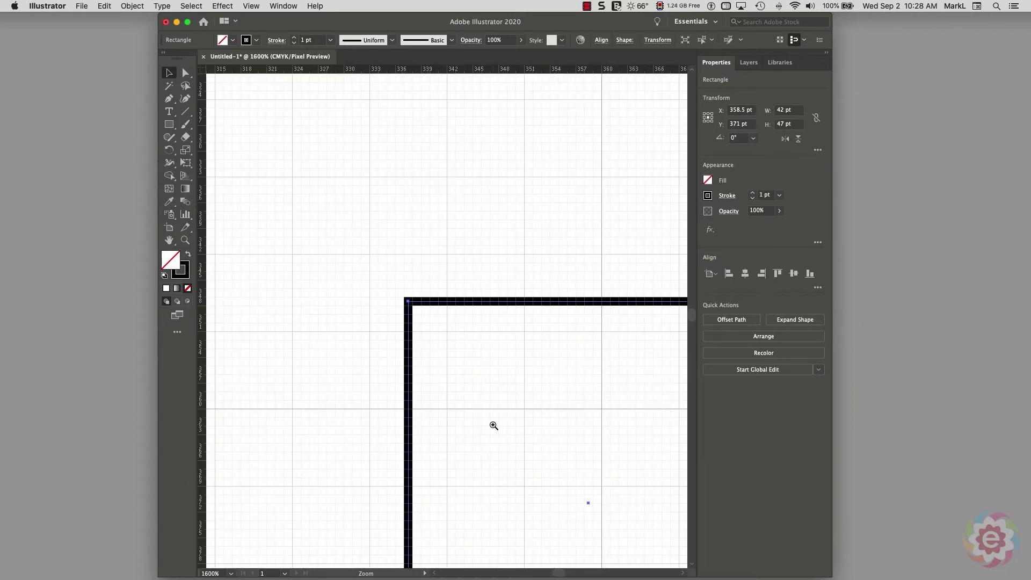
pyautogui.click(494, 425)
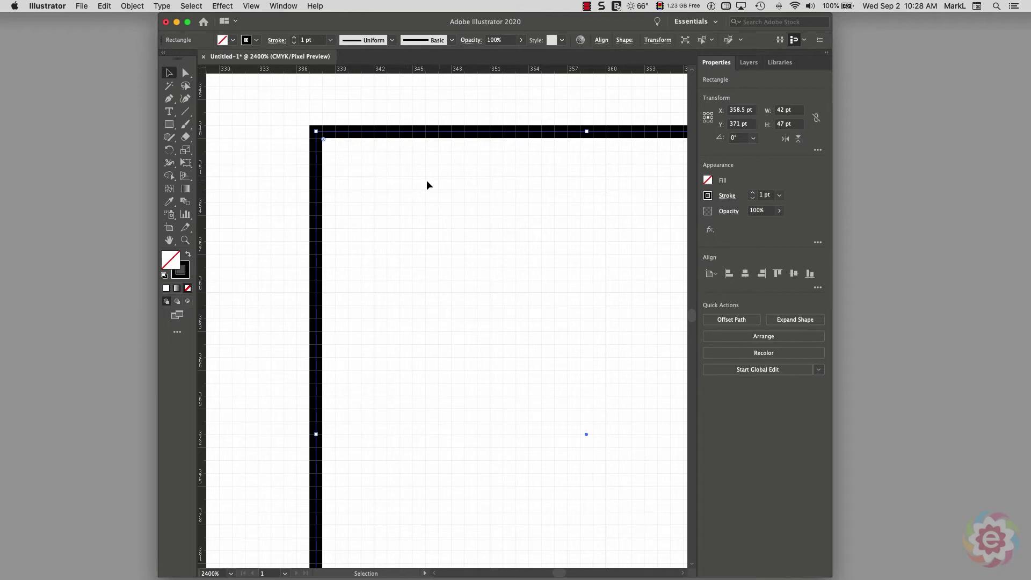
pyautogui.click(251, 5)
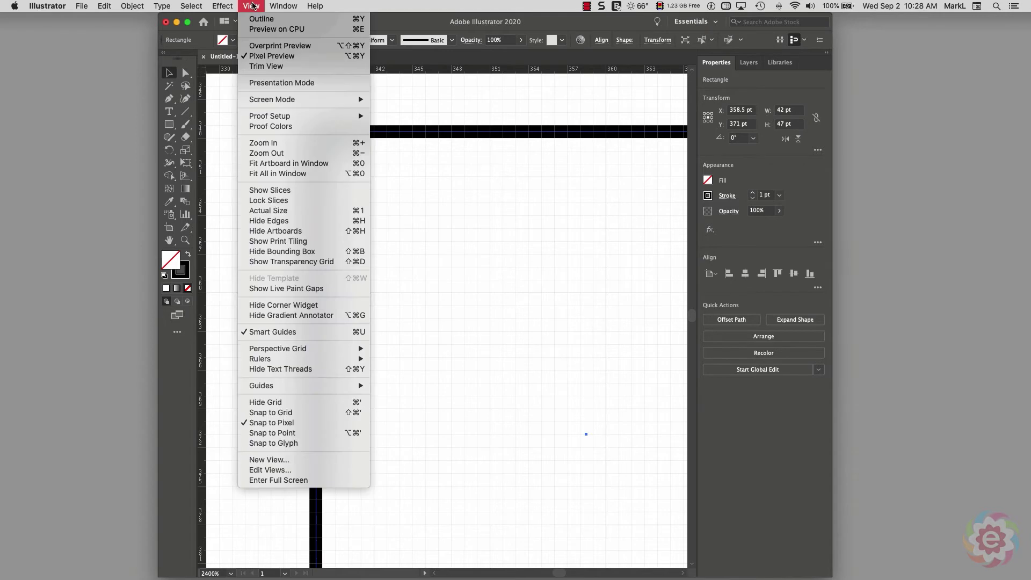
# Step: Disable Snap to Pixel, drag the rectangle to X 359.6667, Y 372.0833 pt, and deselect it
pyautogui.click(338, 424)
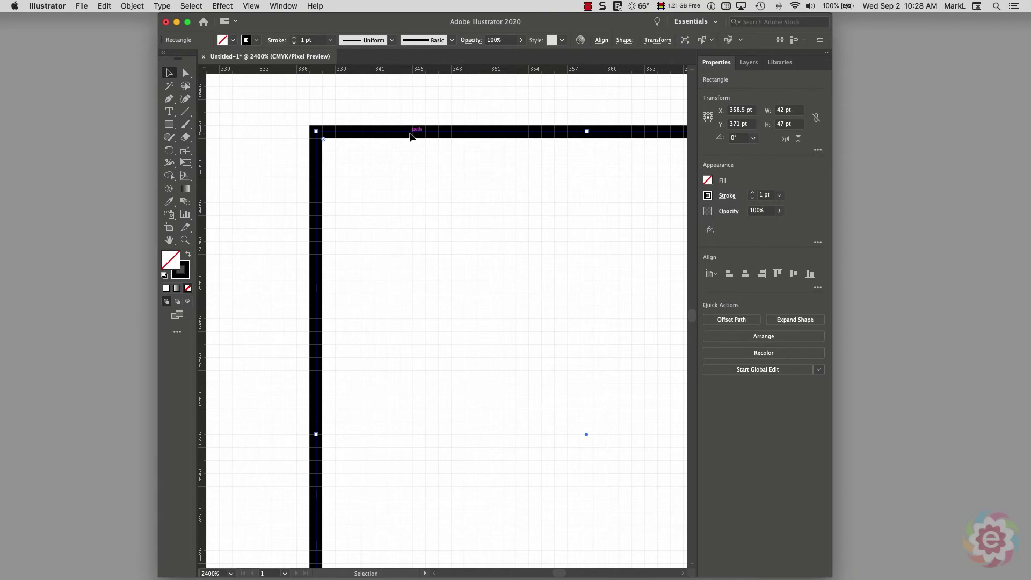
pyautogui.moveTo(411, 136); pyautogui.dragTo(437, 150)
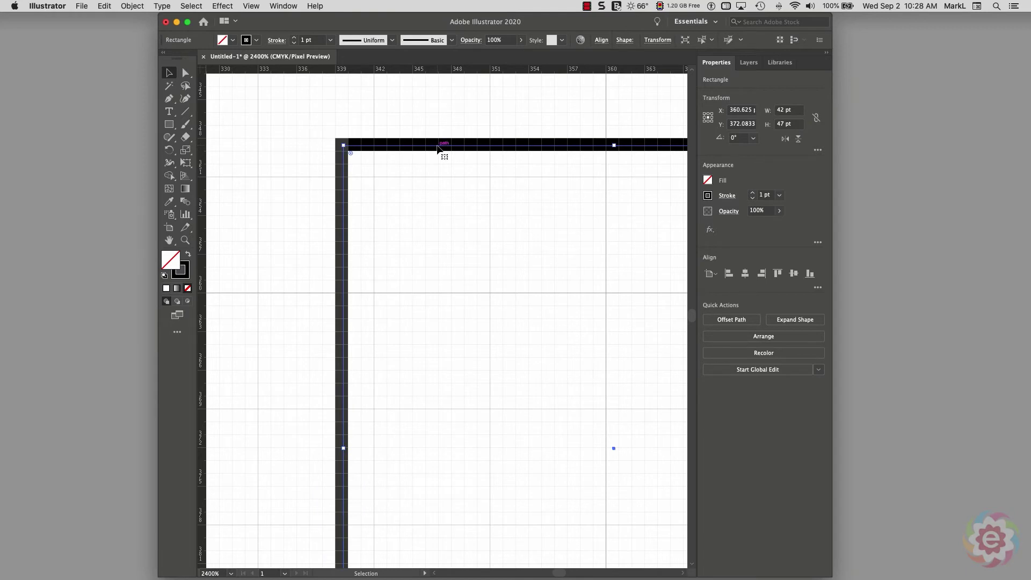
pyautogui.moveTo(438, 149); pyautogui.dragTo(423, 144)
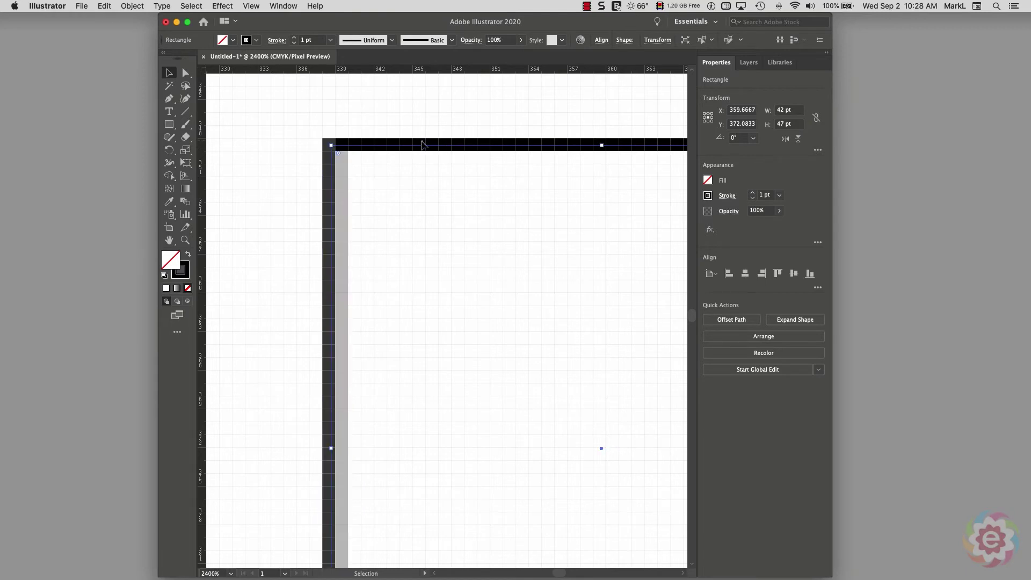
pyautogui.click(388, 159)
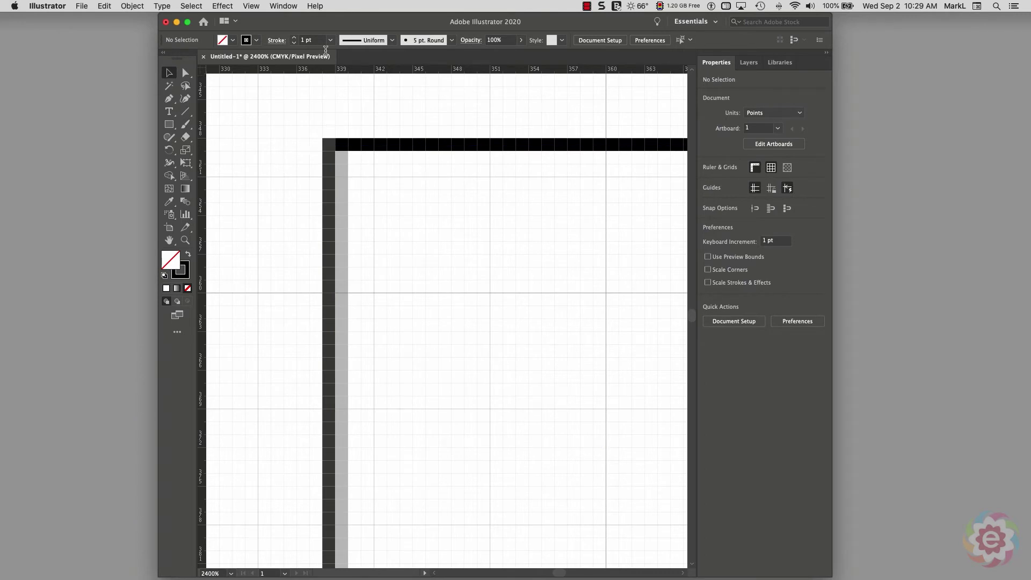
# Step: Re-enable Snap to Pixel, snap the rectangle left, zoom out, and delete it
pyautogui.click(251, 6)
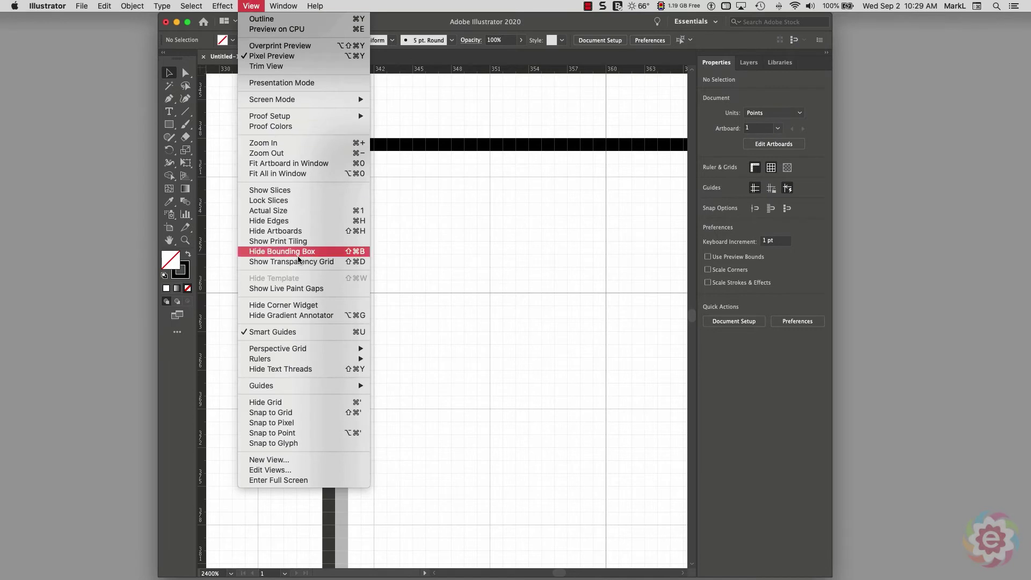
pyautogui.click(331, 428)
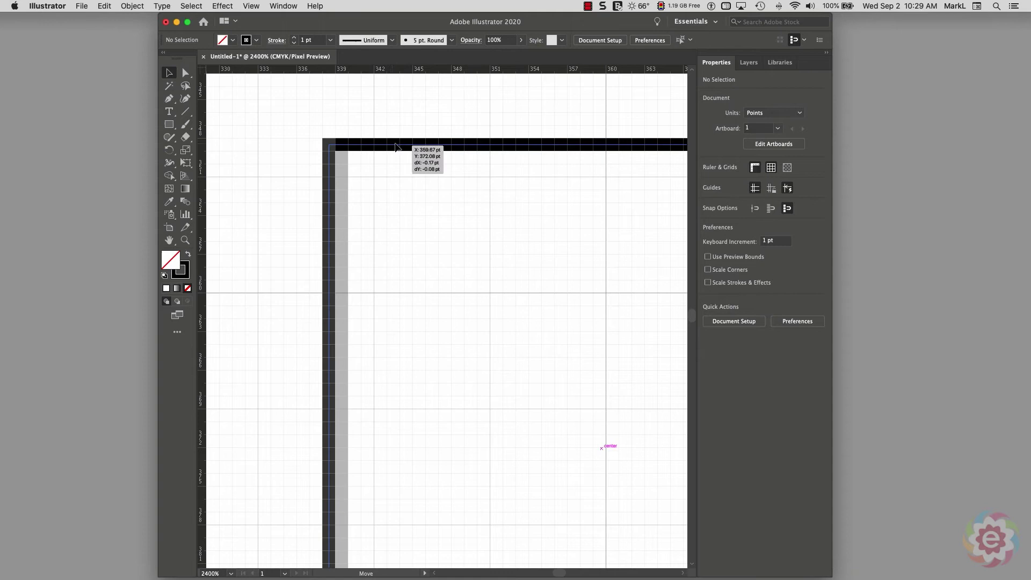
pyautogui.click(398, 146)
pyautogui.moveTo(398, 146); pyautogui.dragTo(384, 144)
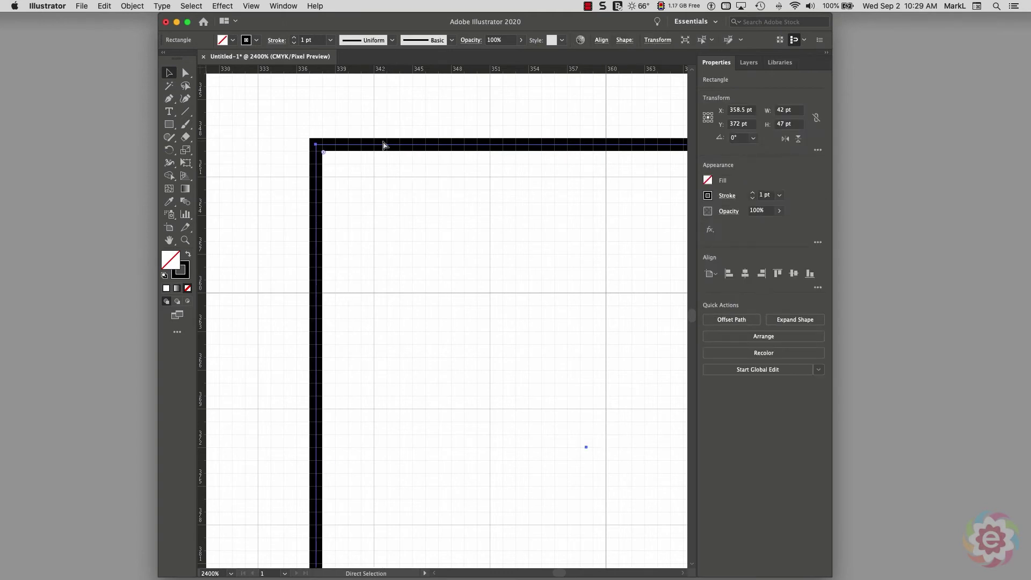
pyautogui.press('super+minus')
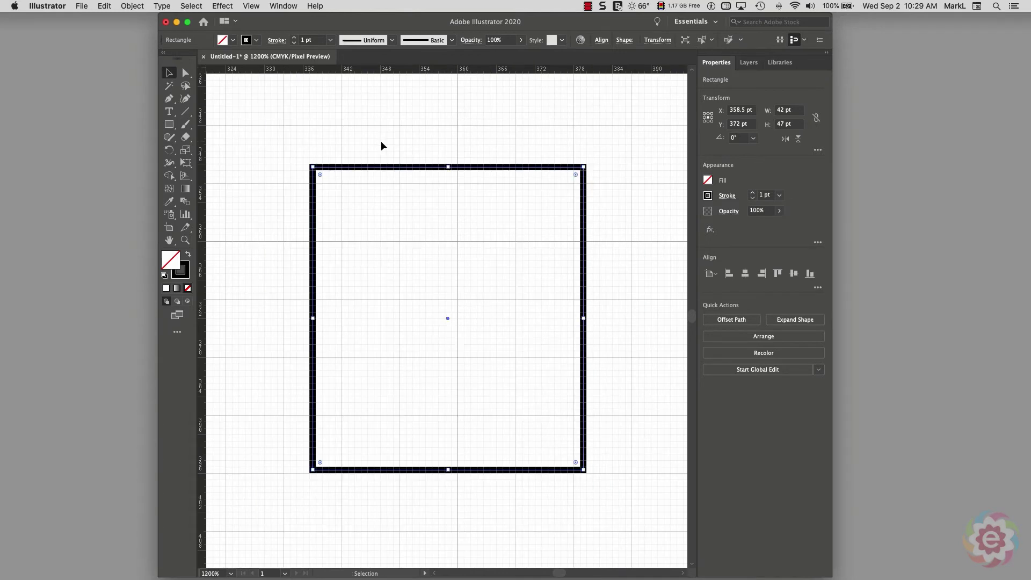
pyautogui.press('Delete')
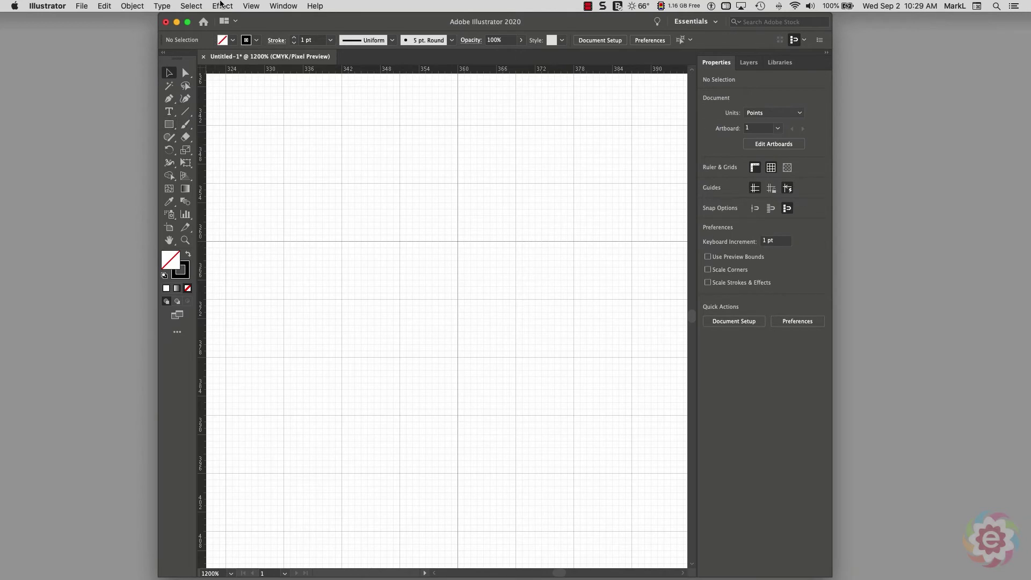
# Step: Turn on Snap to Pixel and draw a large rectangle near the top of the page
pyautogui.click(250, 6)
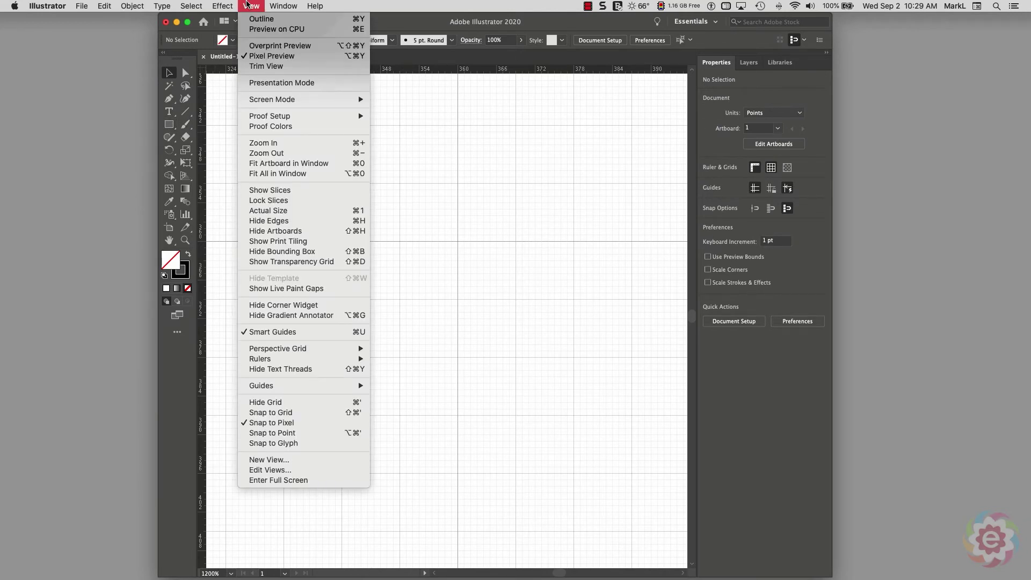
pyautogui.click(332, 424)
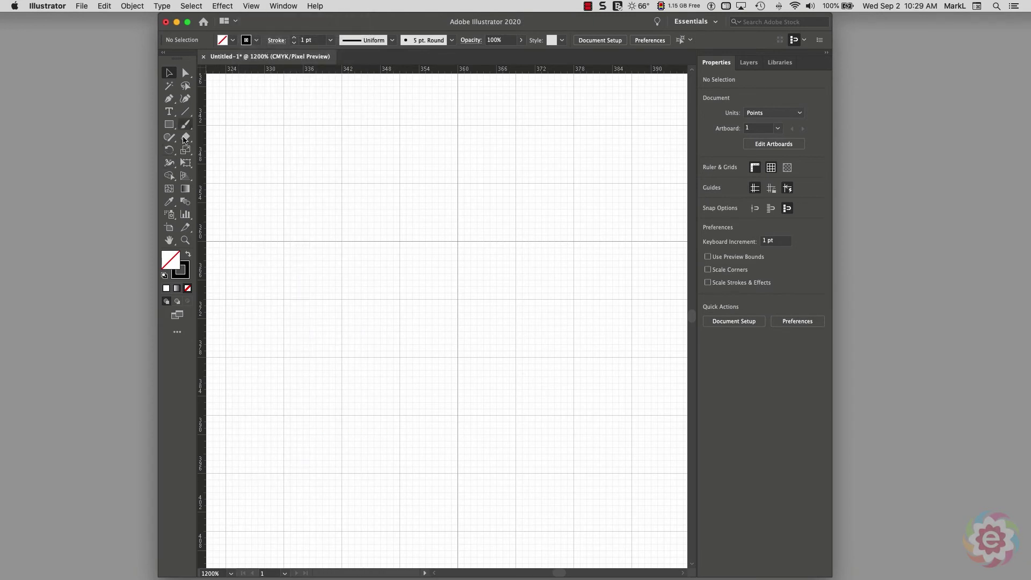
pyautogui.click(169, 124)
pyautogui.moveTo(332, 167); pyautogui.dragTo(542, 330)
# Step: Draw four more rectangles: 2×12, 21×8 and 9×27 pt, plus an 18×13 pt overlapping the large one
pyautogui.moveTo(319, 367); pyautogui.dragTo(332, 444)
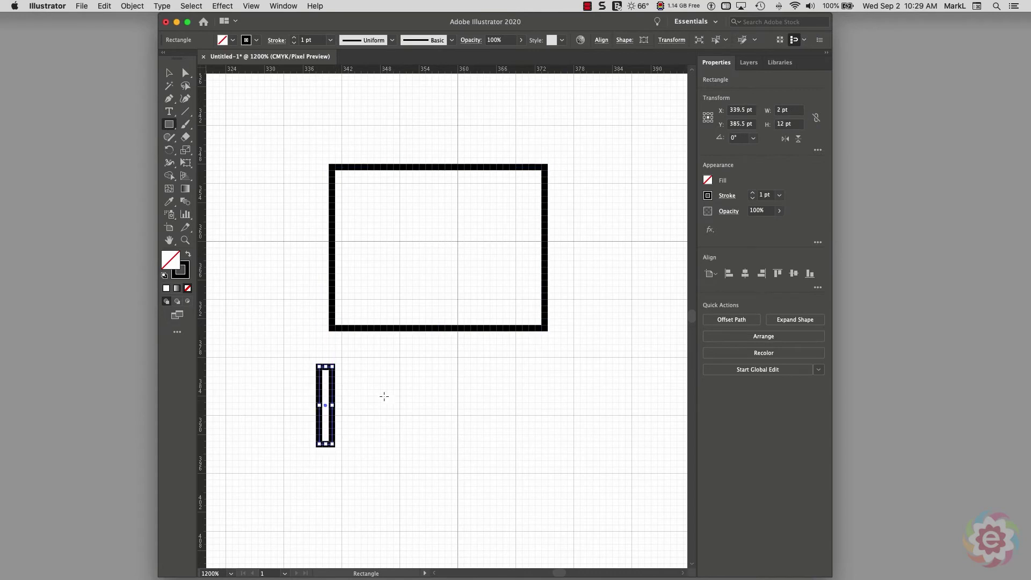
pyautogui.moveTo(383, 392); pyautogui.dragTo(520, 445)
pyautogui.moveTo(583, 277); pyautogui.dragTo(641, 450)
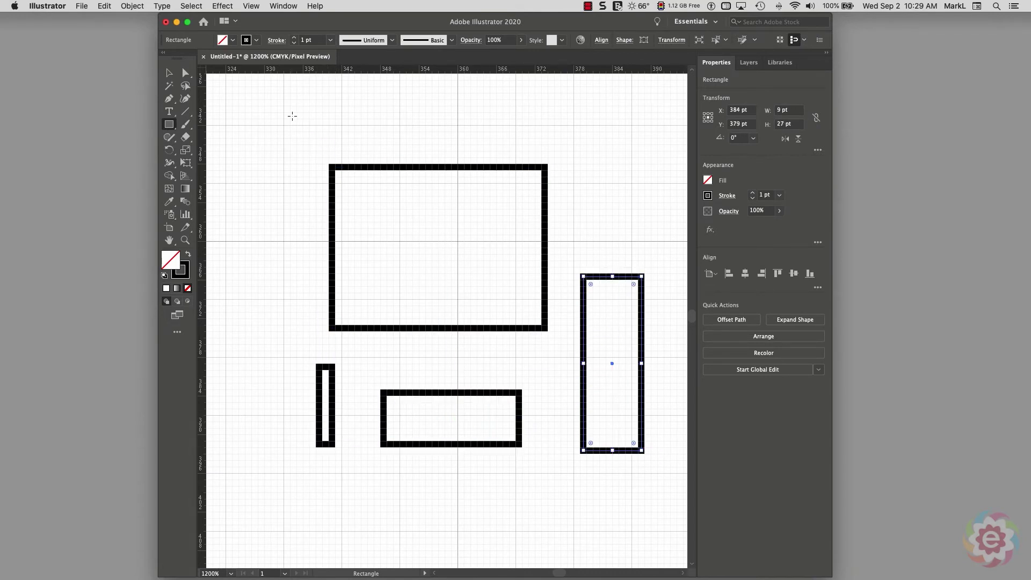
pyautogui.moveTo(305, 121); pyautogui.dragTo(423, 204)
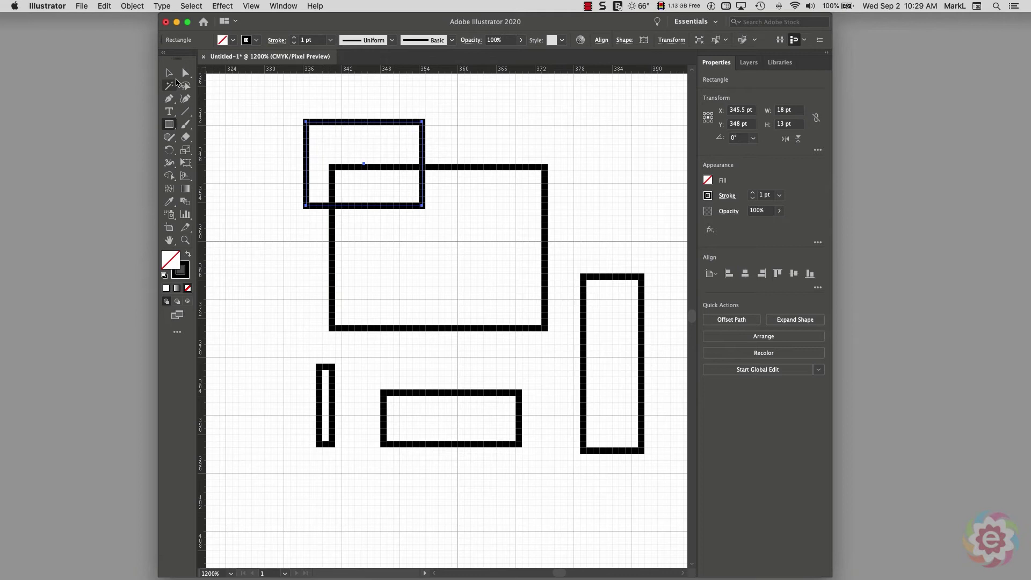
# Step: Apply Make Pixel Perfect twice to the top rectangle, then select all five rectangles and delete them
pyautogui.press('v')
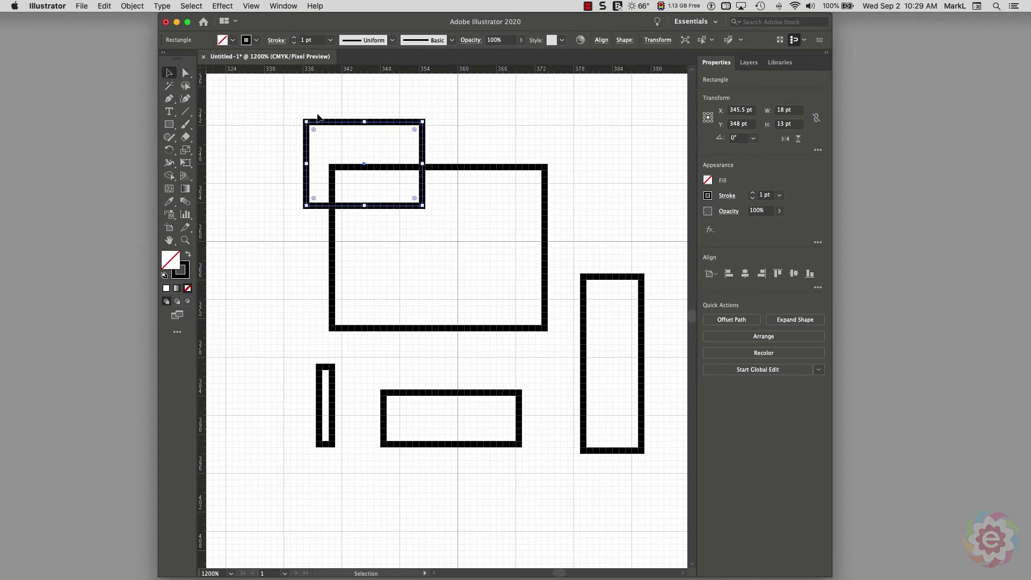
pyautogui.rightClick(345, 122)
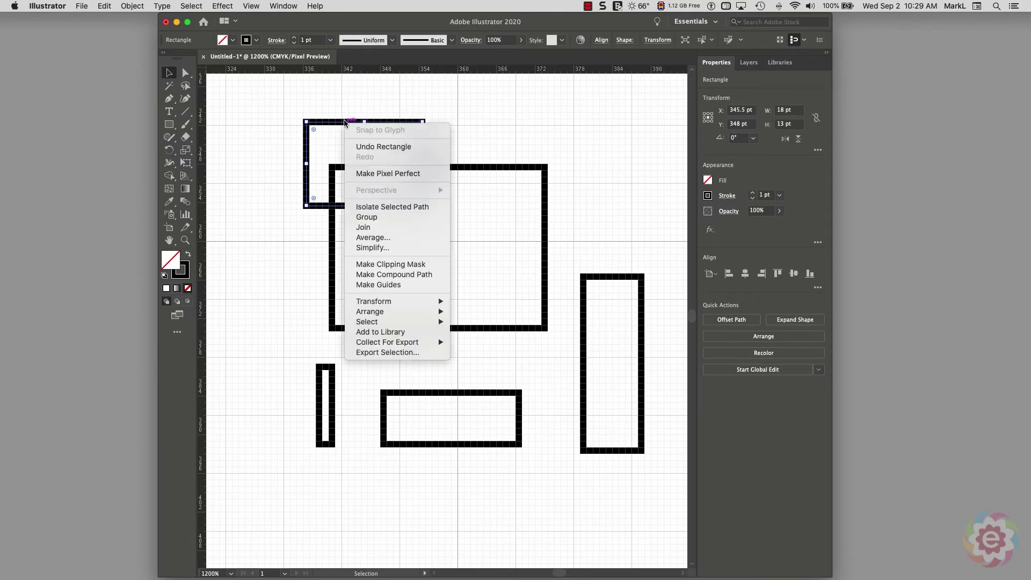
pyautogui.click(409, 173)
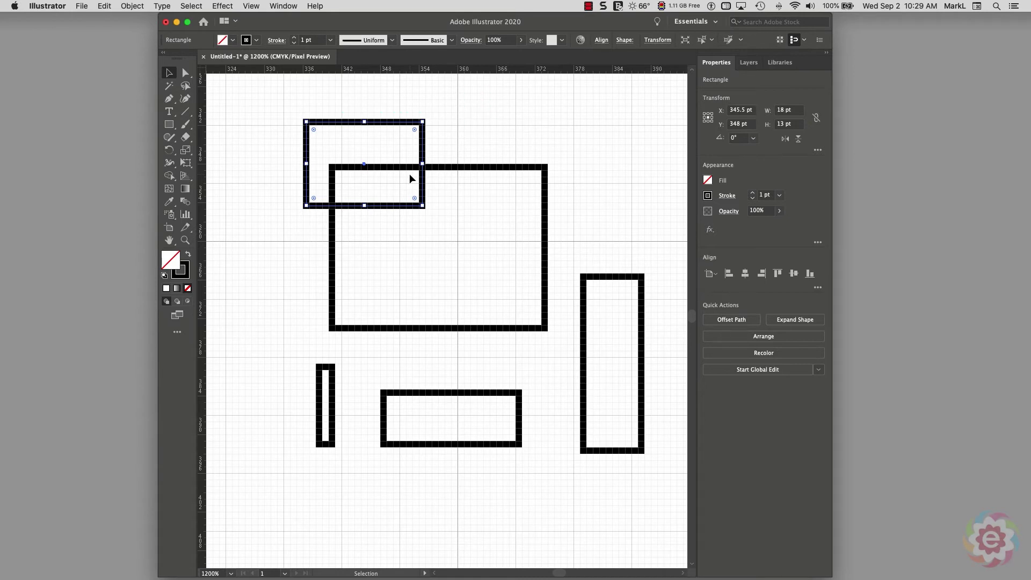
pyautogui.rightClick(389, 125)
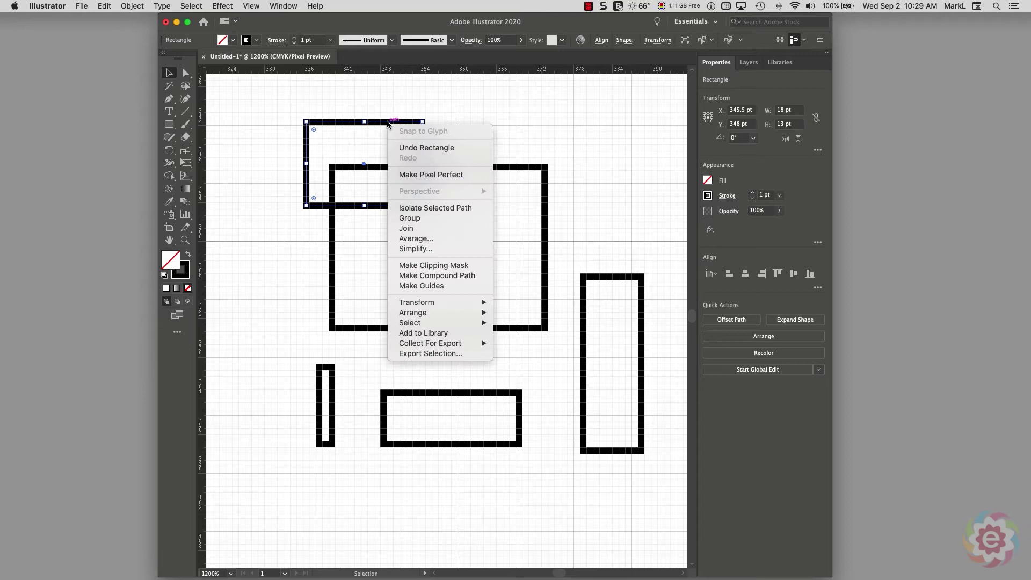
pyautogui.click(435, 178)
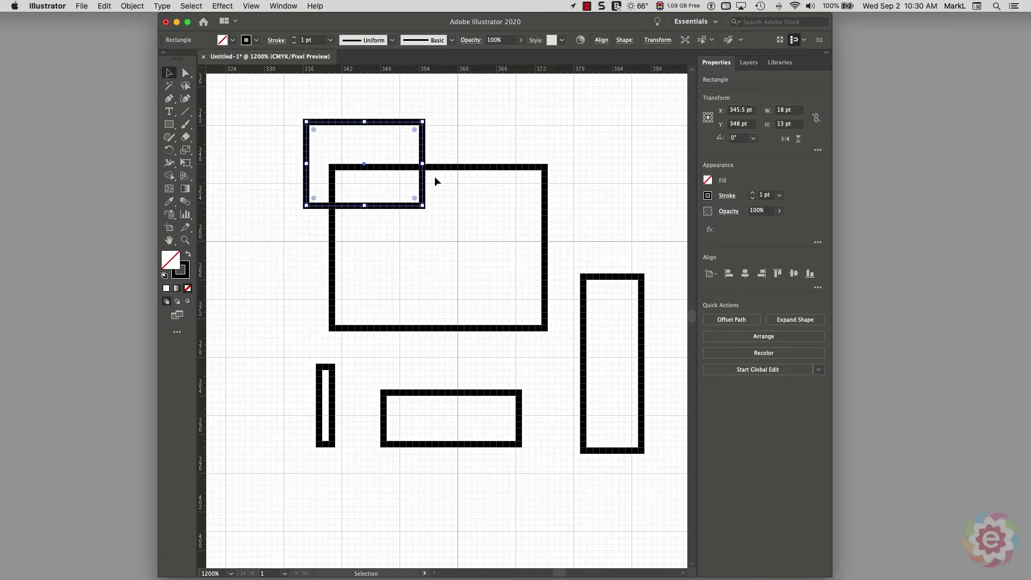
pyautogui.press('super+a')
pyautogui.press('Delete')
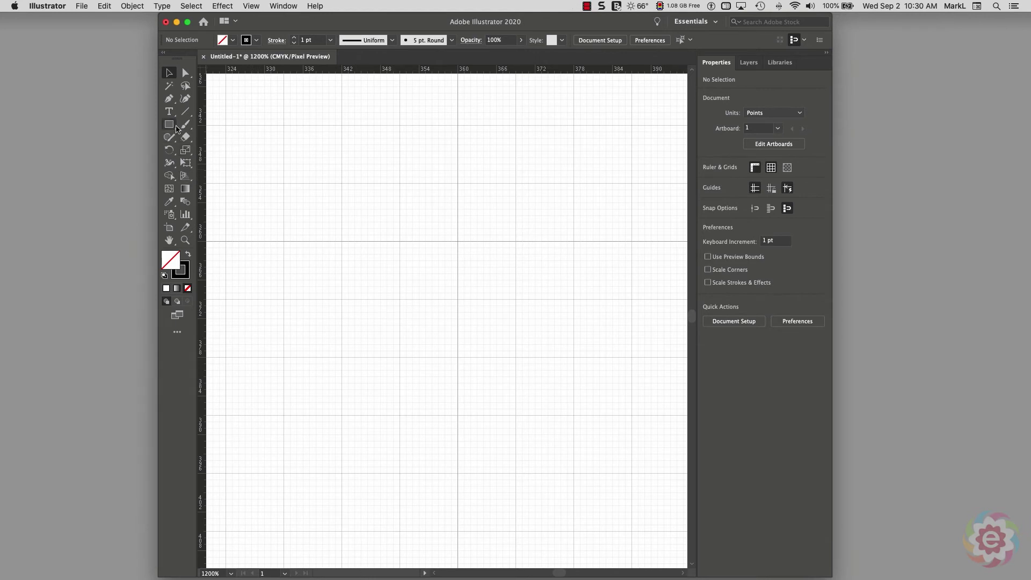
# Step: Draw a horizontal line segment across the upper canvas and make it pixel perfect
pyautogui.click(185, 111)
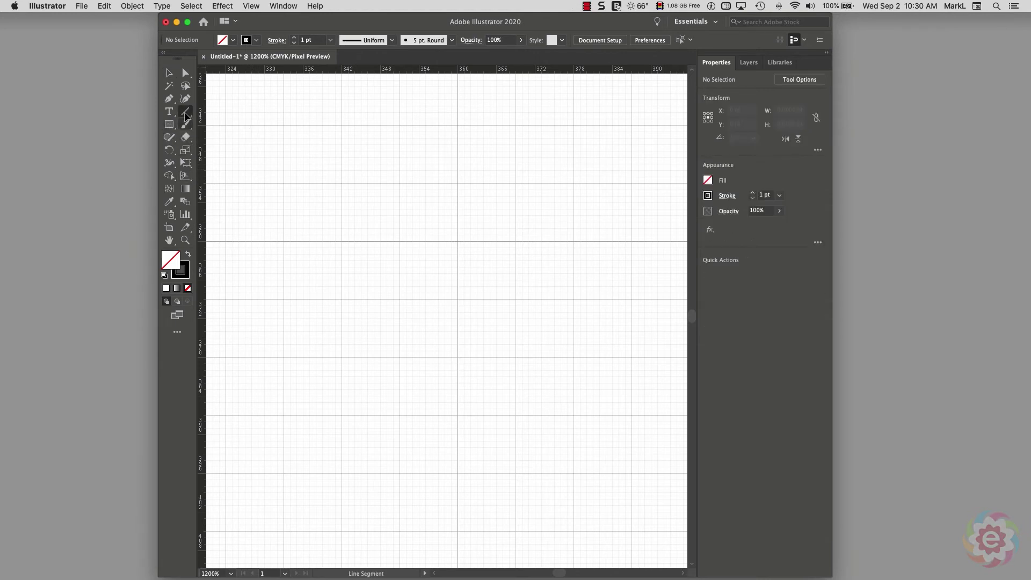
pyautogui.moveTo(301, 203); pyautogui.dragTo(645, 215)
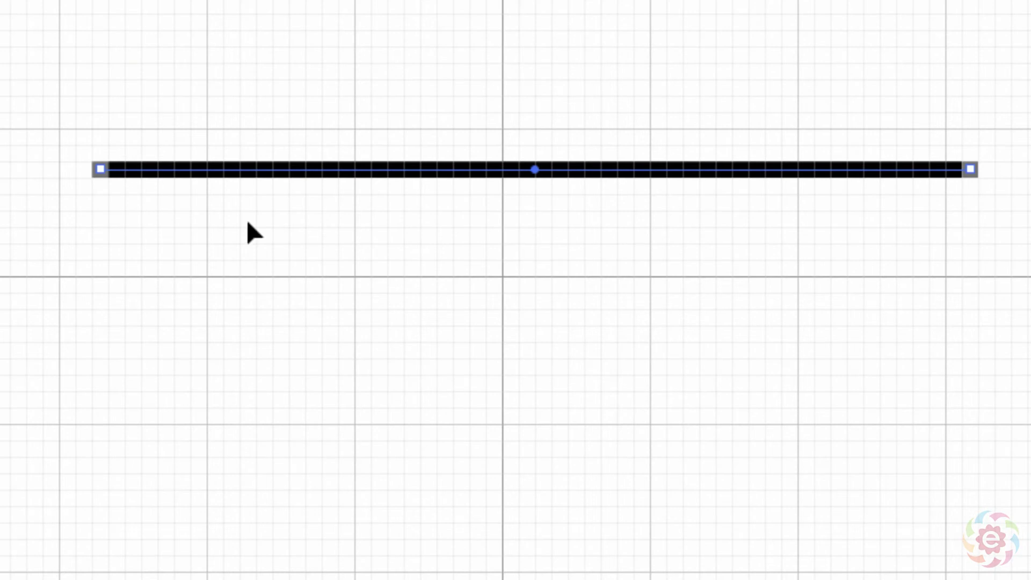
pyautogui.click(248, 221)
pyautogui.click(265, 170)
pyautogui.rightClick(316, 169)
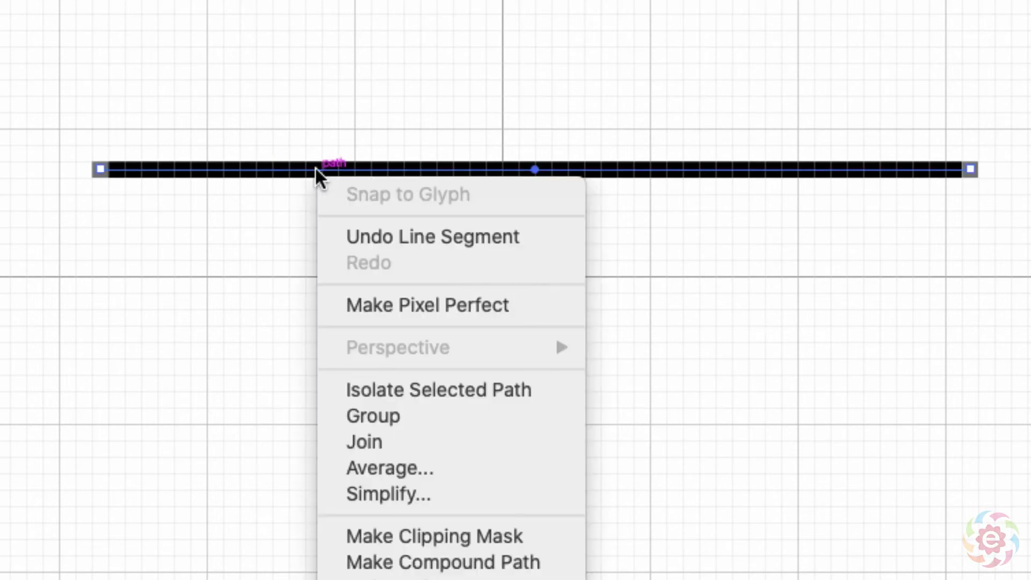
pyautogui.click(459, 305)
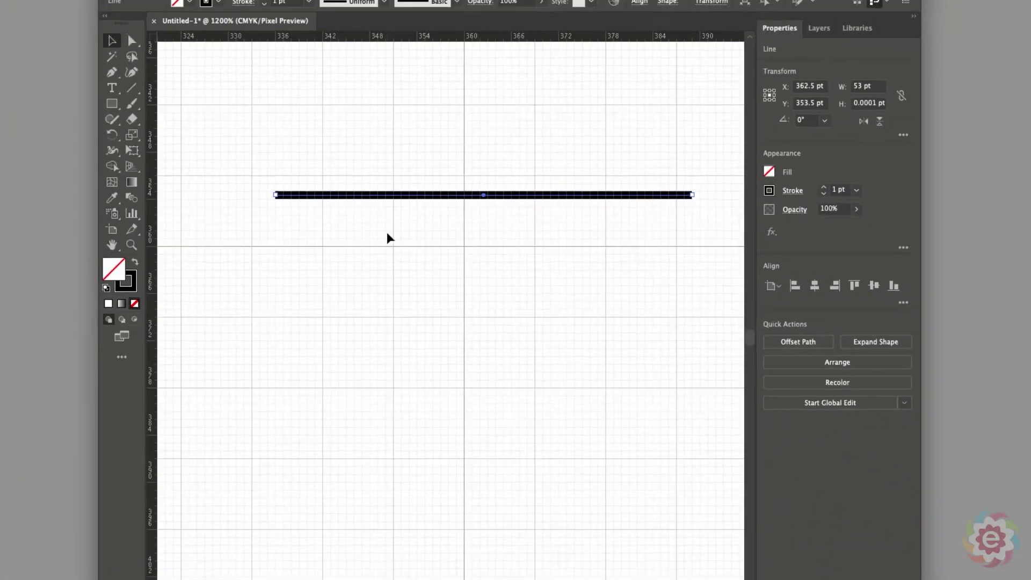
# Step: Rotate the horizontal line by its bounding-box corner into a downward diagonal at 327.6°
pyautogui.click(336, 238)
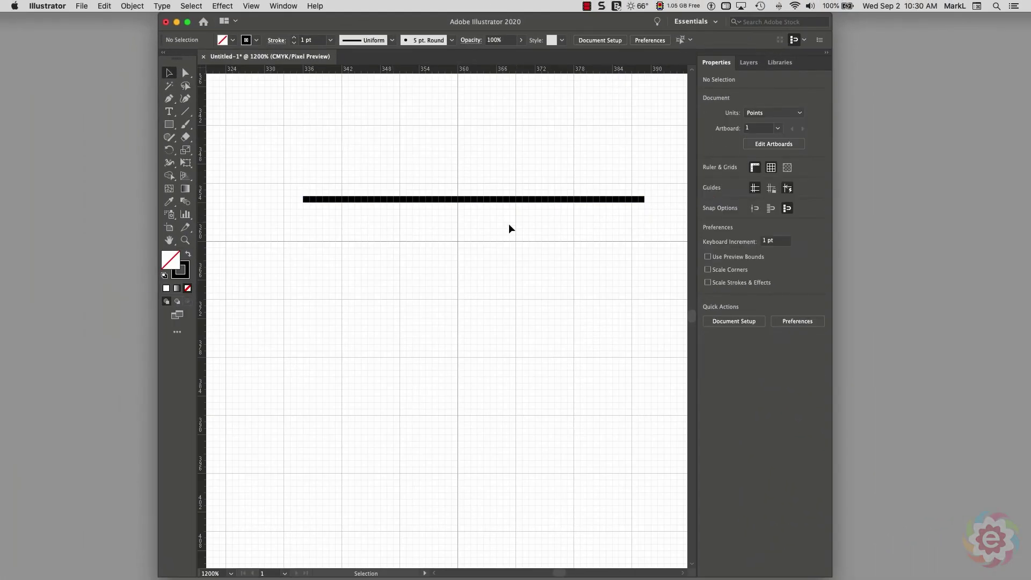
pyautogui.click(537, 202)
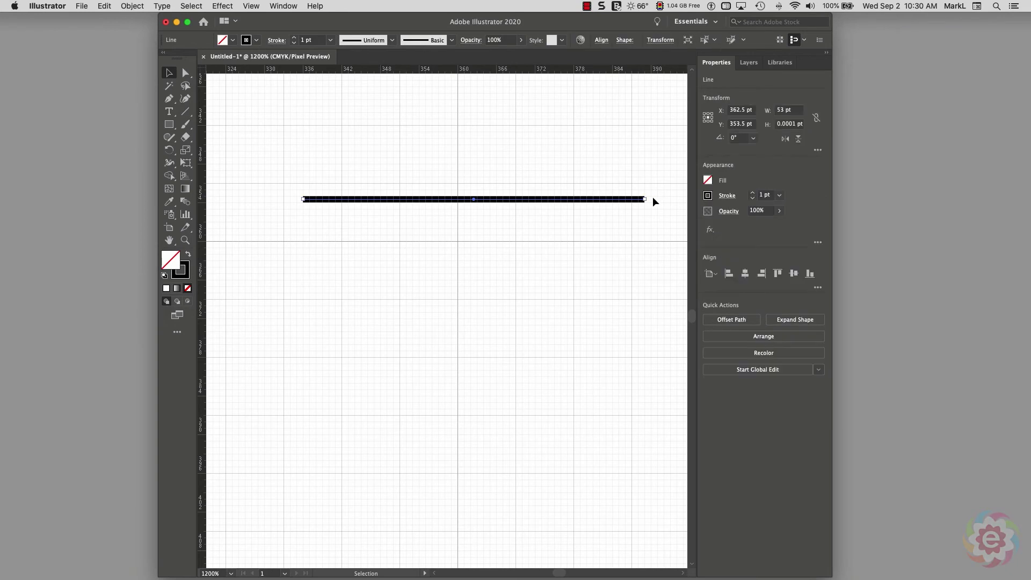
pyautogui.moveTo(650, 199); pyautogui.dragTo(618, 291)
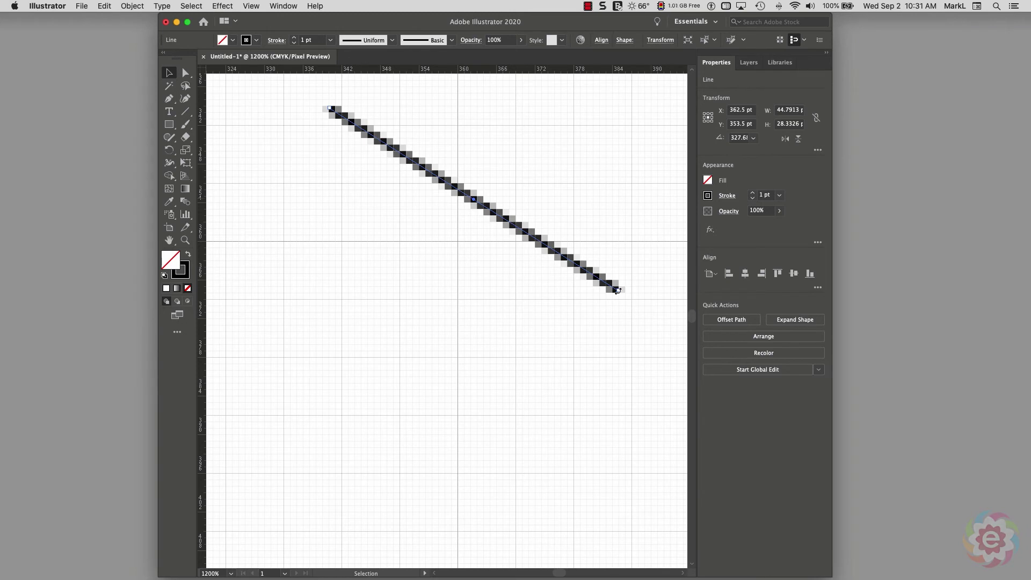
# Step: Draw two circles below the line with the Ellipse tool and make the 21 pt right one pixel perfect
pyautogui.click(169, 124)
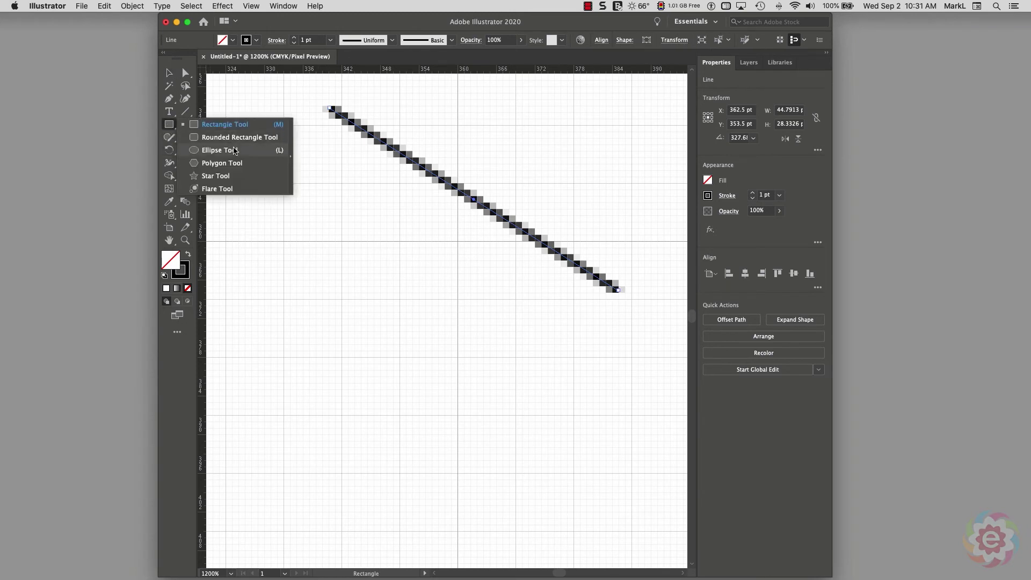
pyautogui.click(234, 151)
pyautogui.moveTo(281, 302)
pyautogui.mouseDown()
pyautogui.moveTo(423, 431)
pyautogui.moveTo(437, 465)
pyautogui.mouseUp()
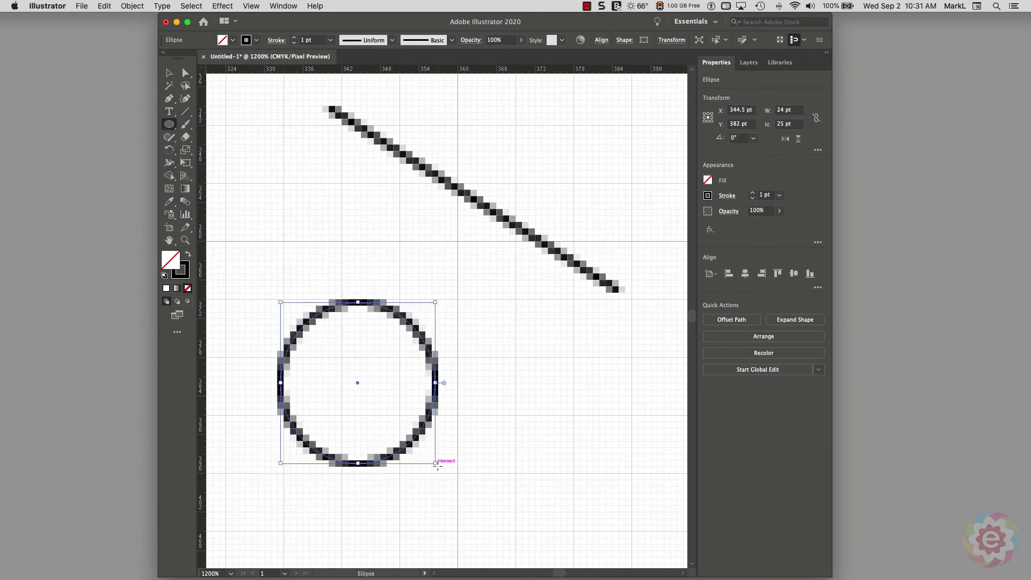
pyautogui.moveTo(506, 335); pyautogui.dragTo(642, 470)
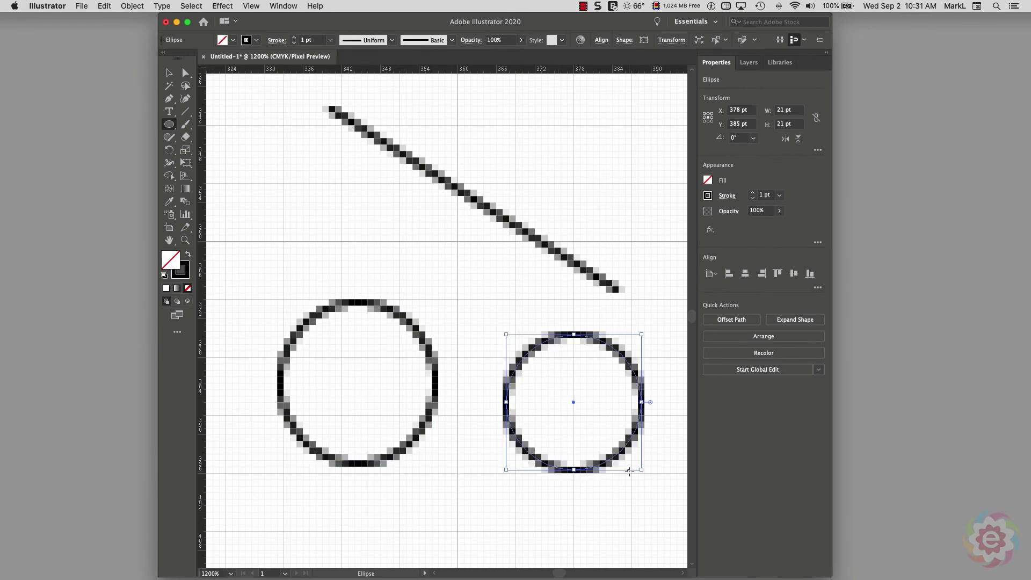
pyautogui.rightClick(558, 340)
pyautogui.click(616, 392)
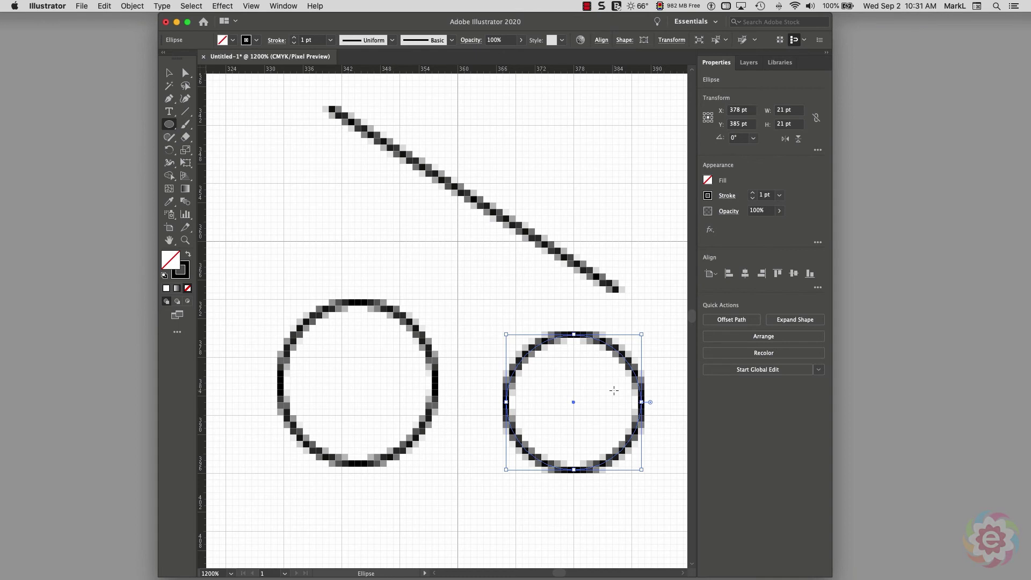
pyautogui.click(283, 6)
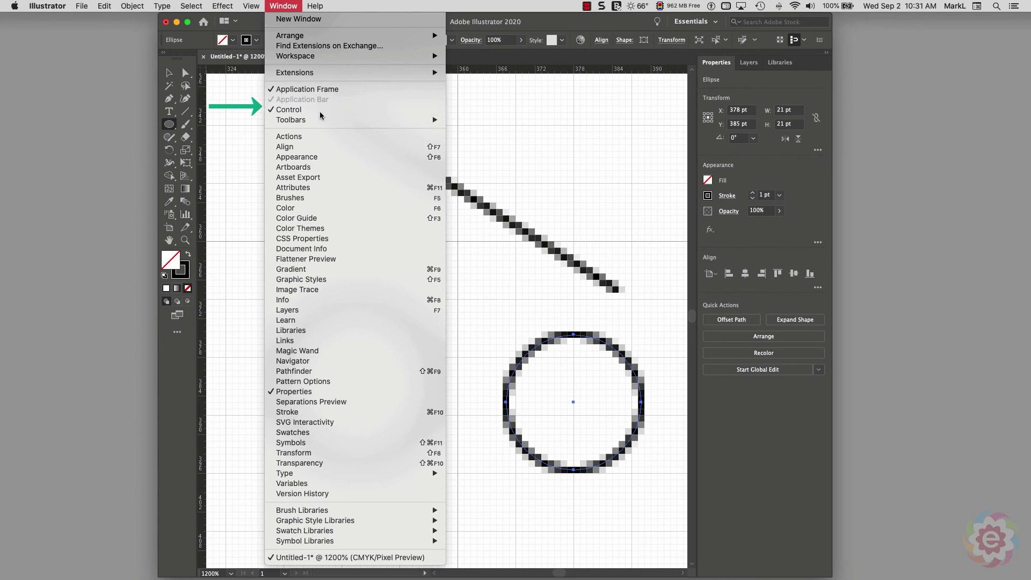
pyautogui.click(480, 46)
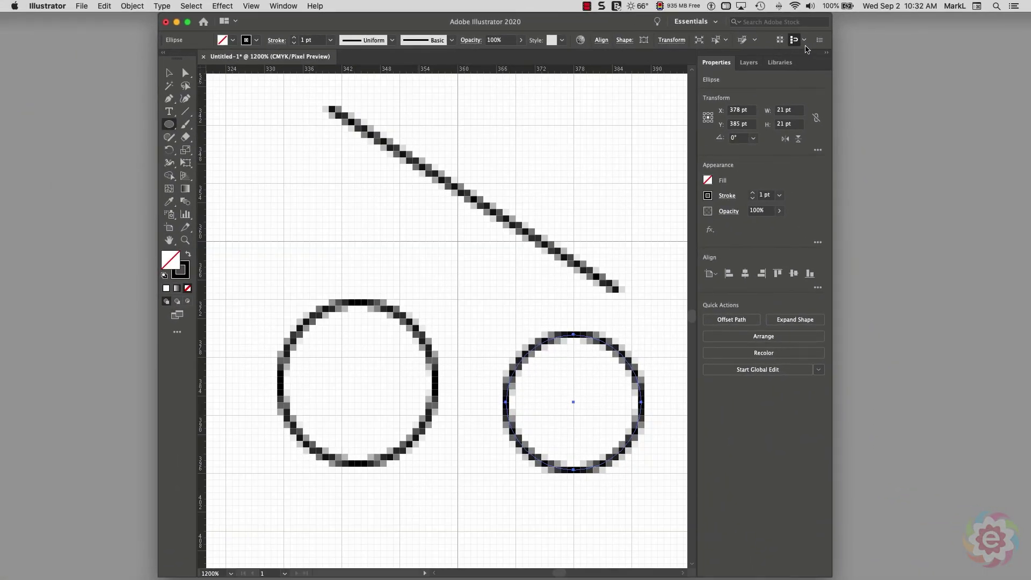
pyautogui.click(249, 6)
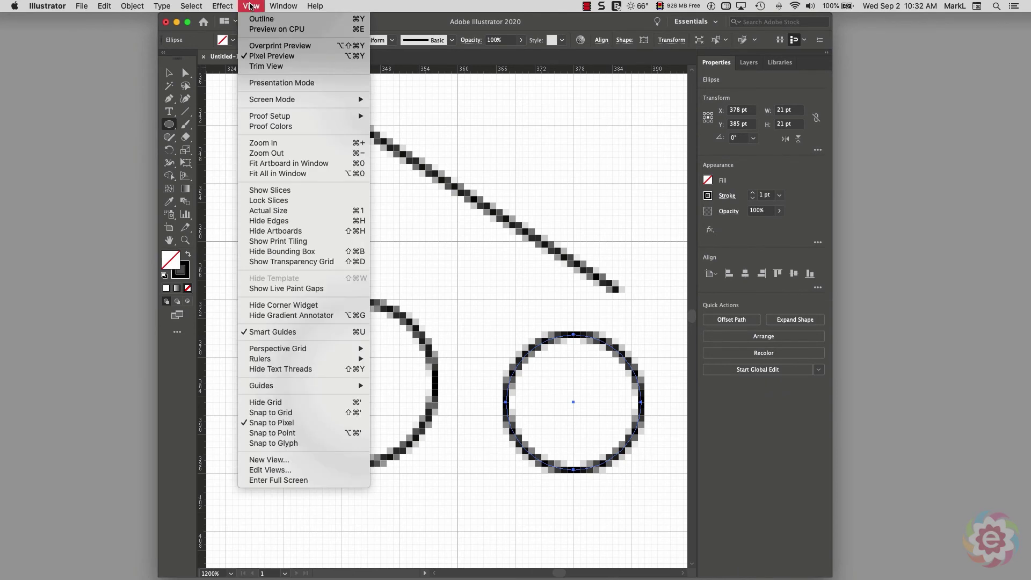
pyautogui.click(320, 423)
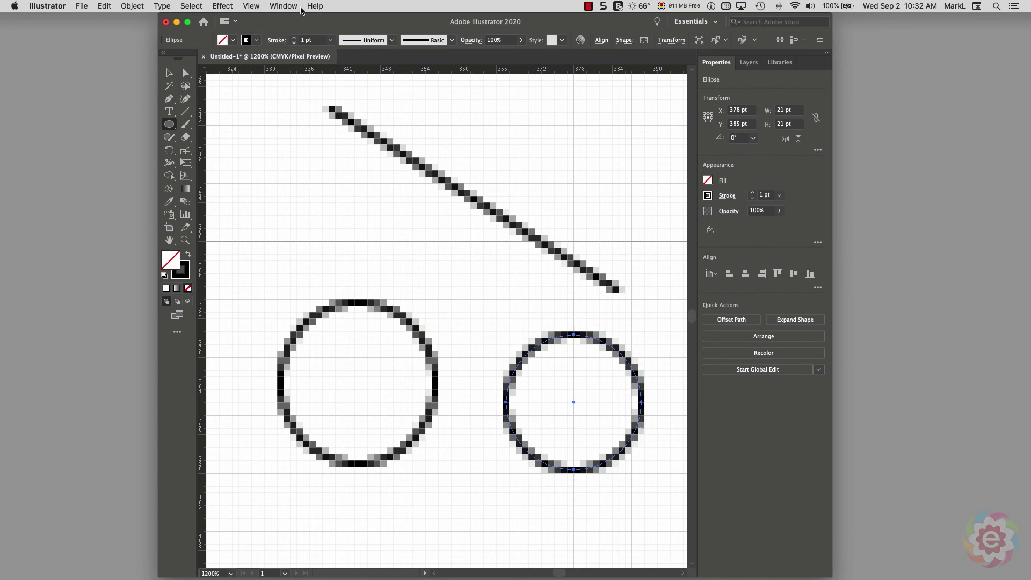
pyautogui.click(255, 6)
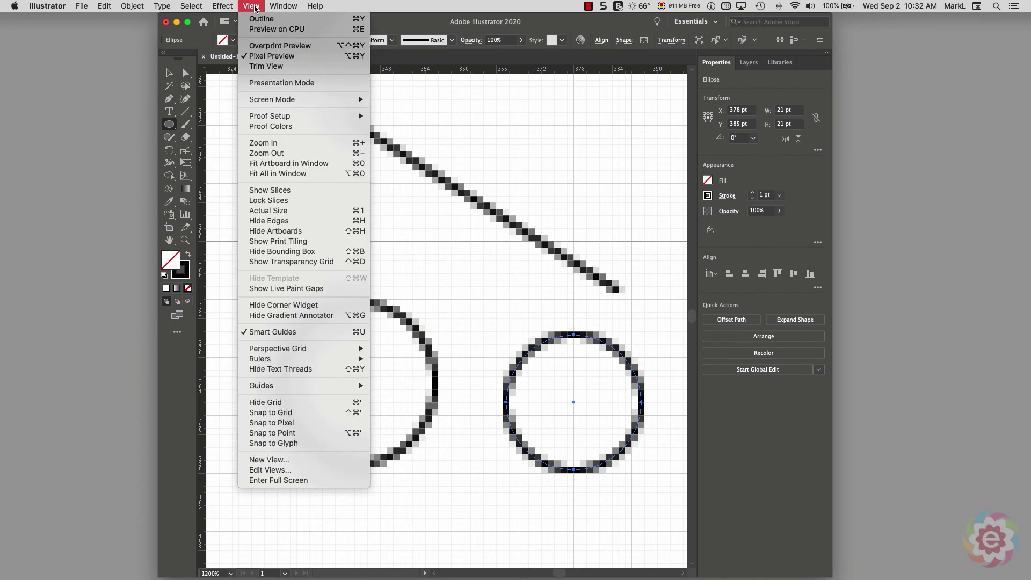
pyautogui.click(317, 423)
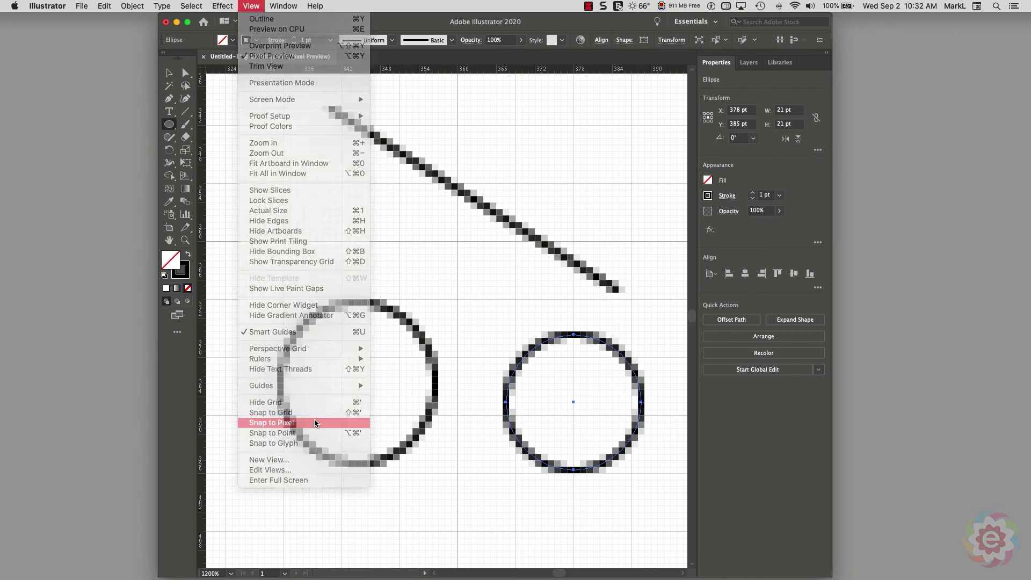
pyautogui.click(282, 7)
pyautogui.moveTo(246, 4)
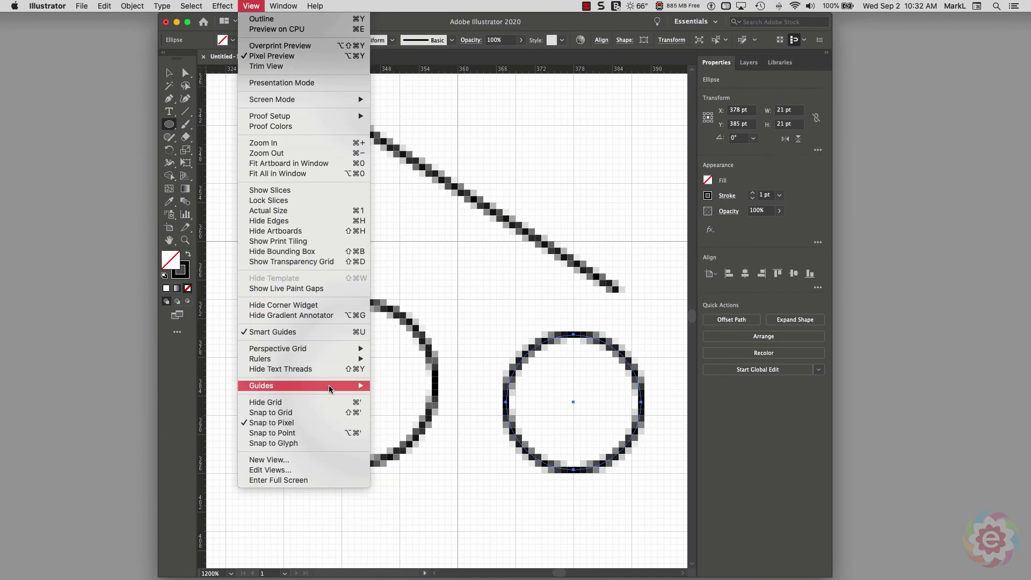
pyautogui.click(335, 424)
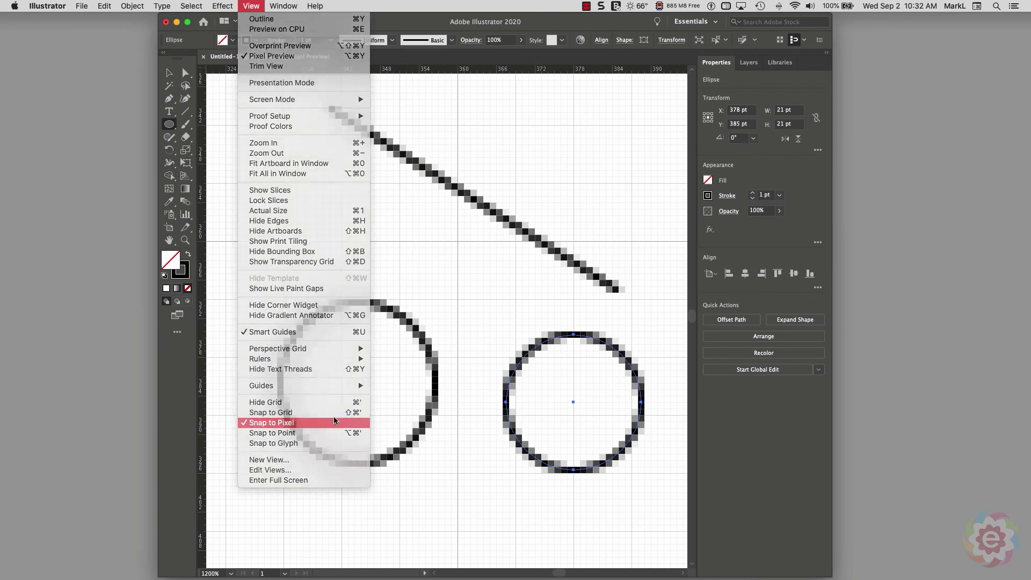
pyautogui.click(795, 44)
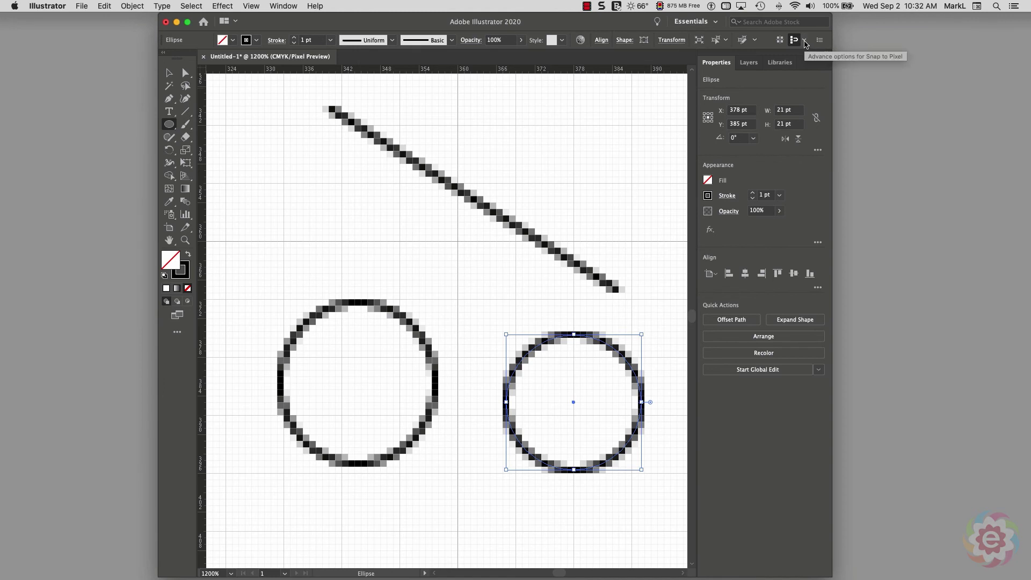
pyautogui.click(806, 44)
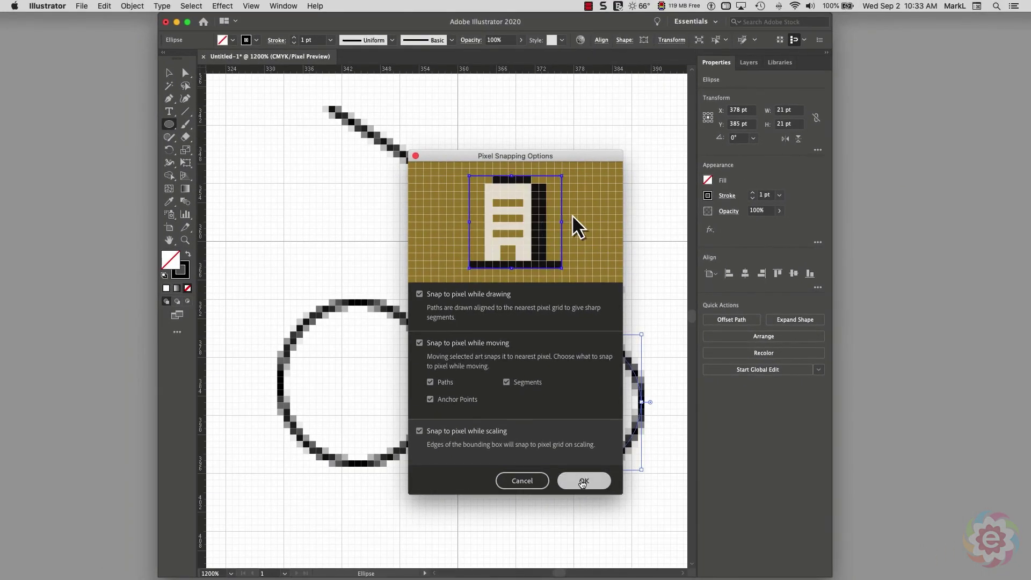
pyautogui.click(582, 481)
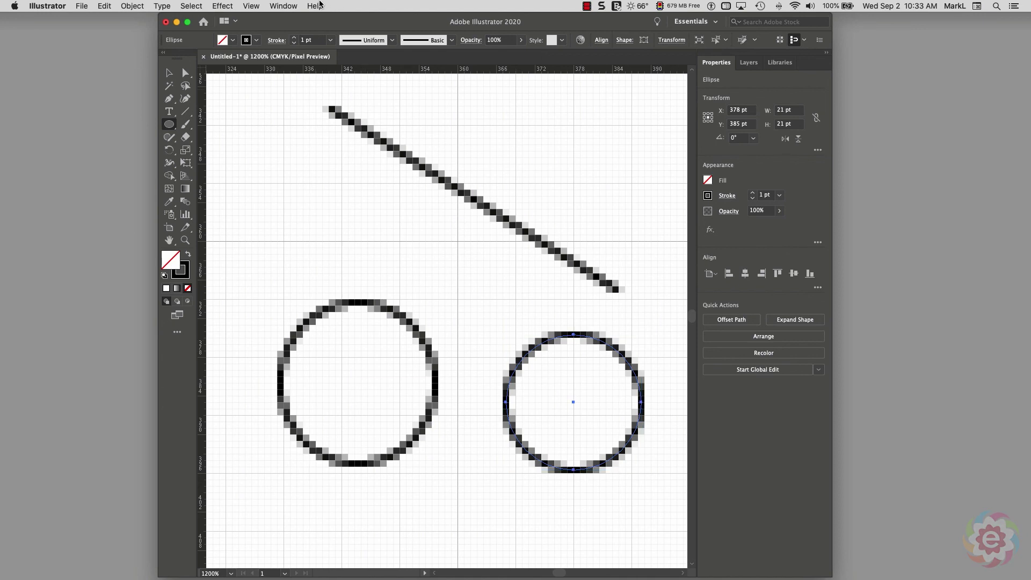
pyautogui.click(251, 6)
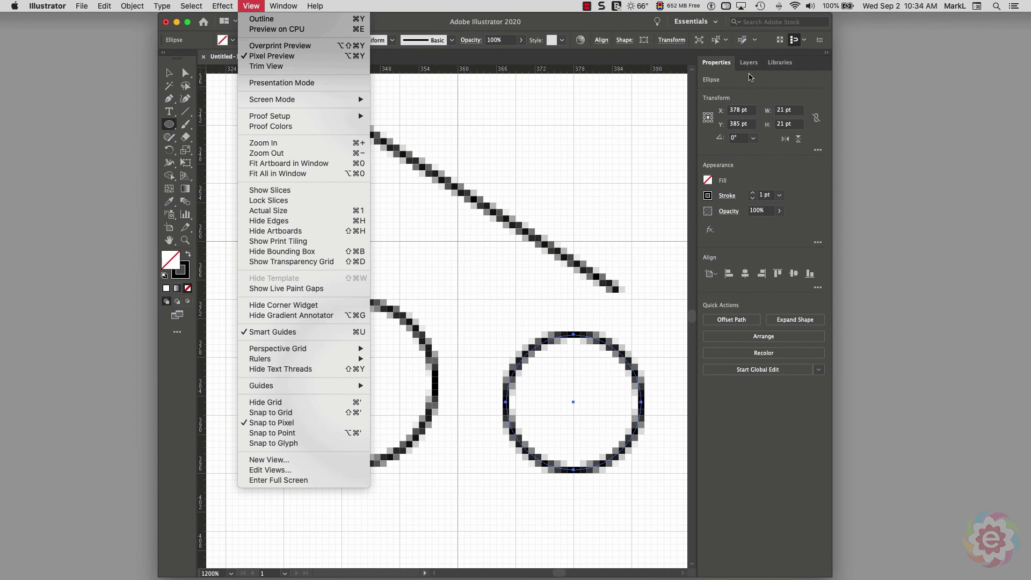
pyautogui.click(530, 104)
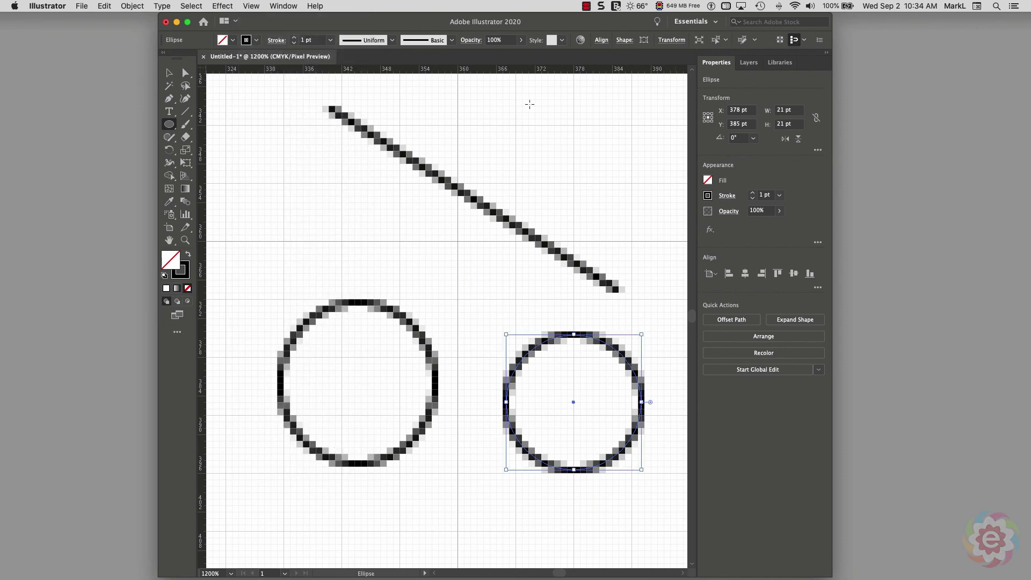